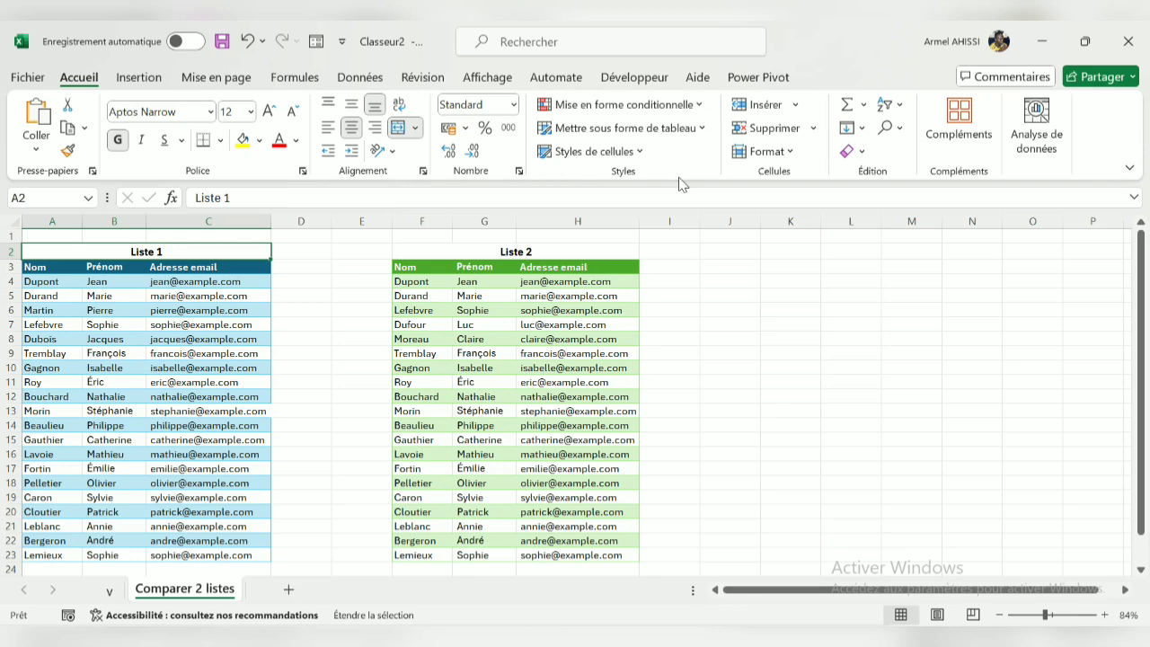
Undo the merging and centring of the Liste 1 and Liste 2 titles above the two lists
{"action": "key", "text": "ctrl+z"}
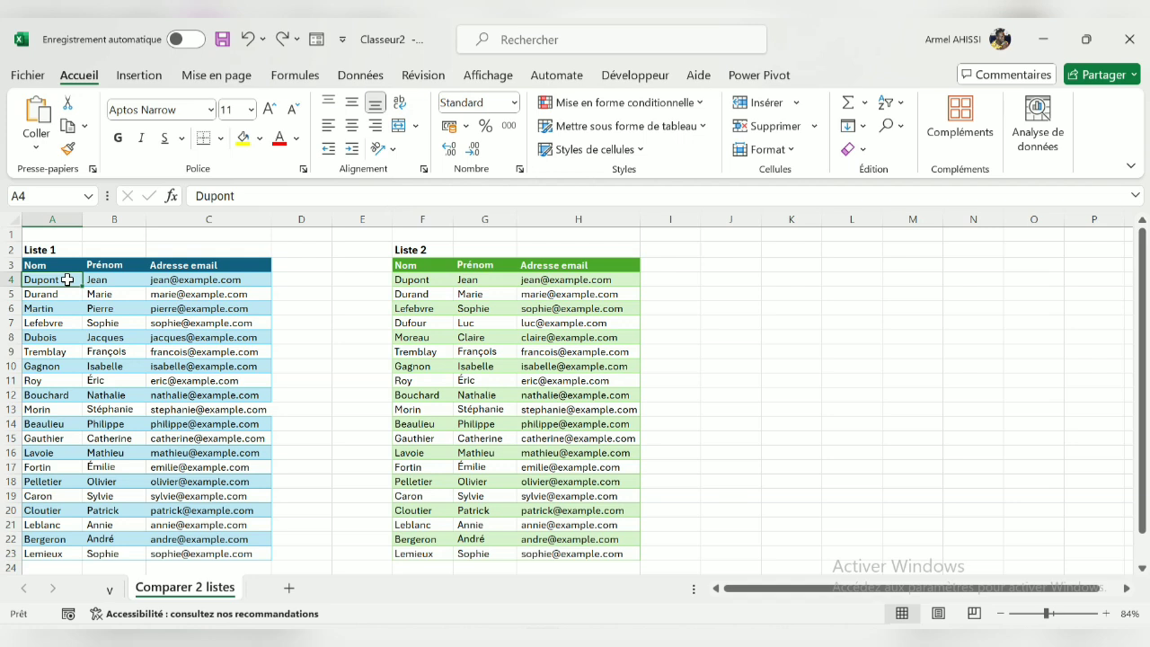
Start a conditional formatting rule for duplicate values on the Nom columns of both lists, A4:A23 and F4:F23
{"action": "left_click_drag", "start_coordinate": [67, 280], "coordinate": [57, 552]}
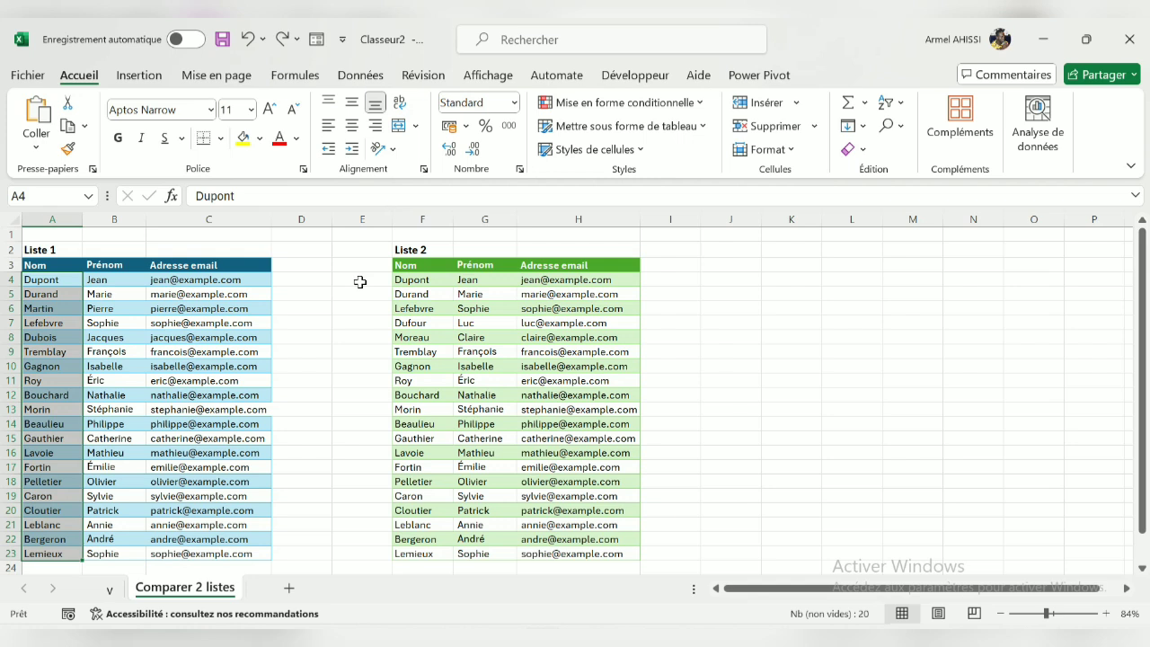
{"action": "left_click", "coordinate": [449, 279], "text": "ctrl"}
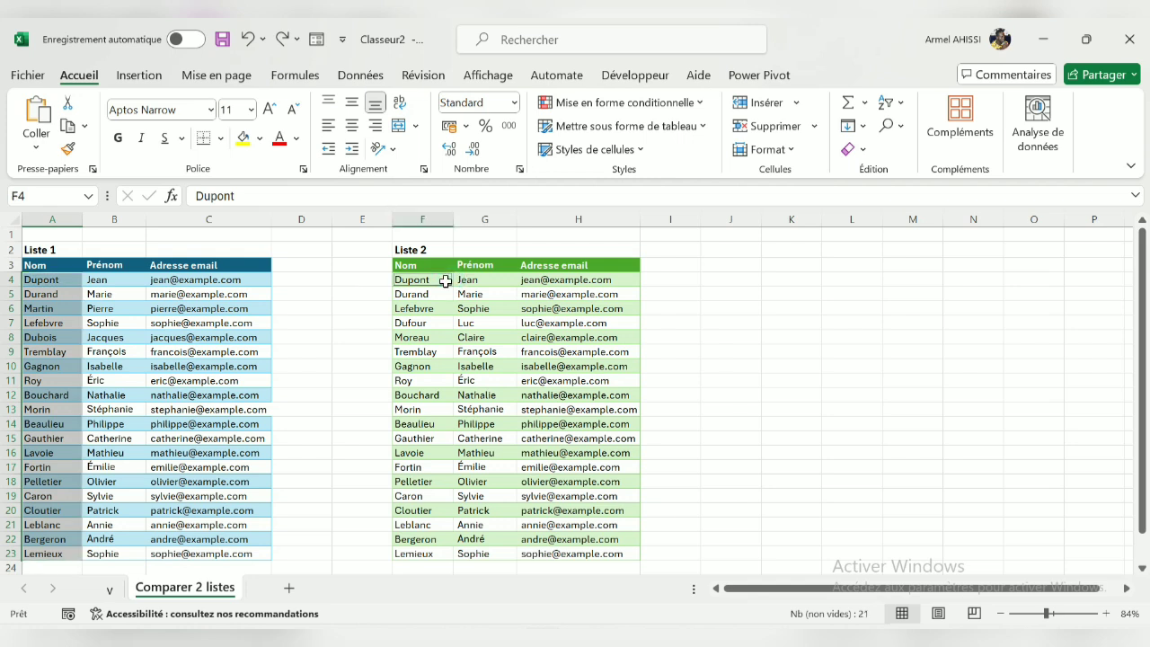
{"action": "key", "text": "ctrl+shift+Down"}
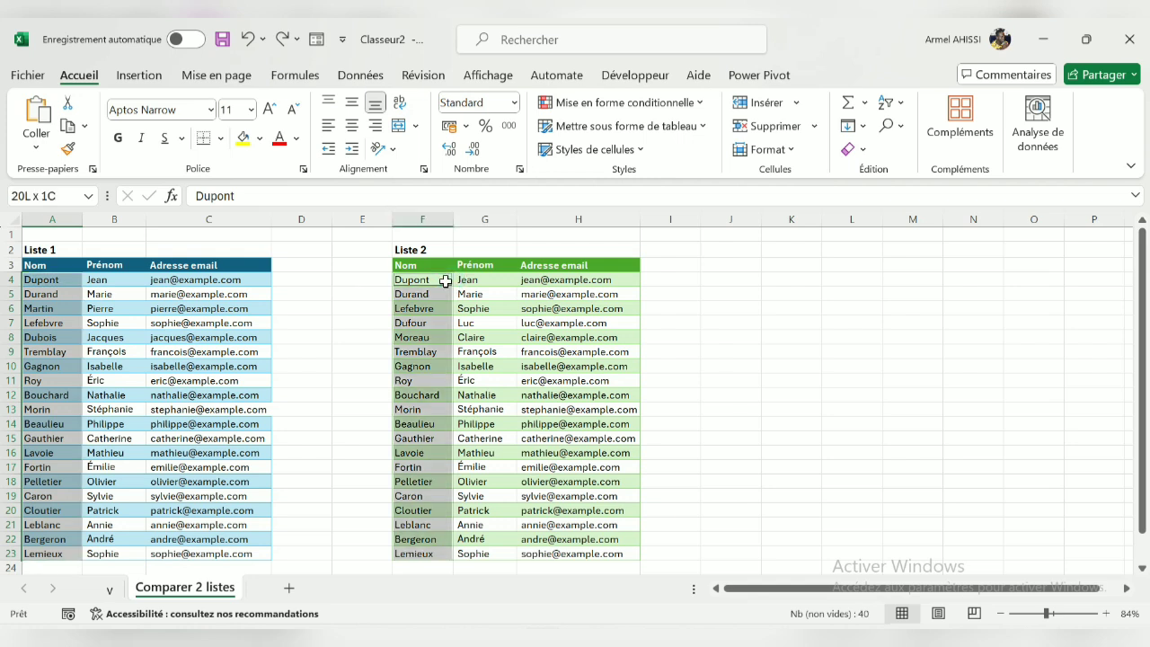
{"action": "left_click", "coordinate": [705, 109]}
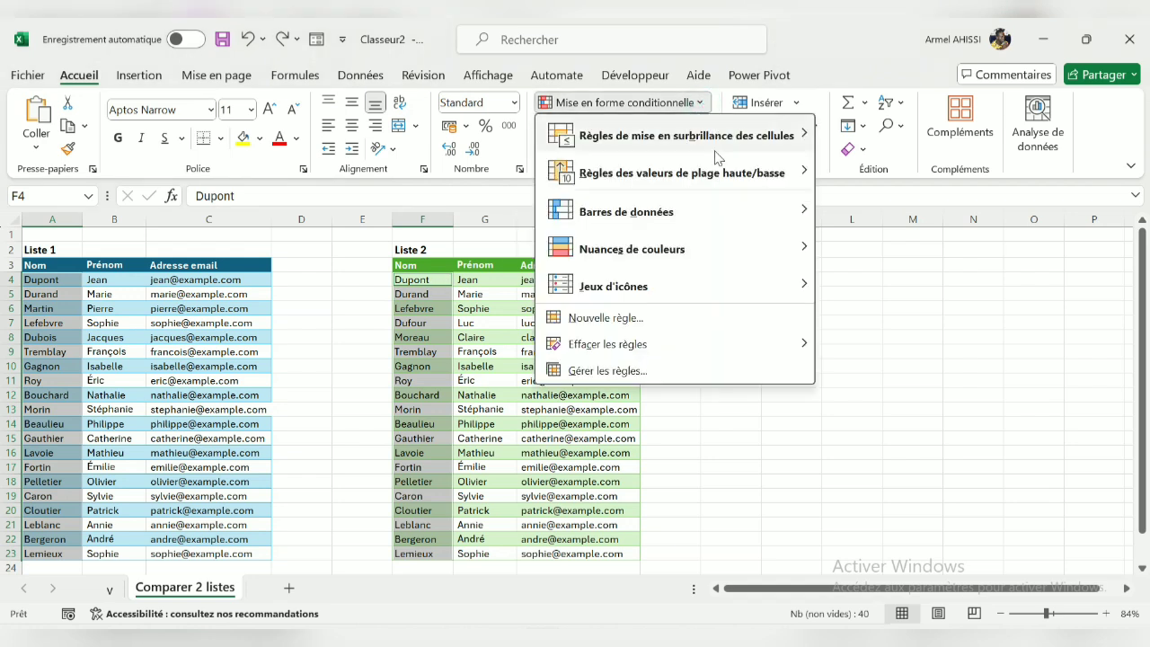
{"action": "mouse_move", "coordinate": [728, 154]}
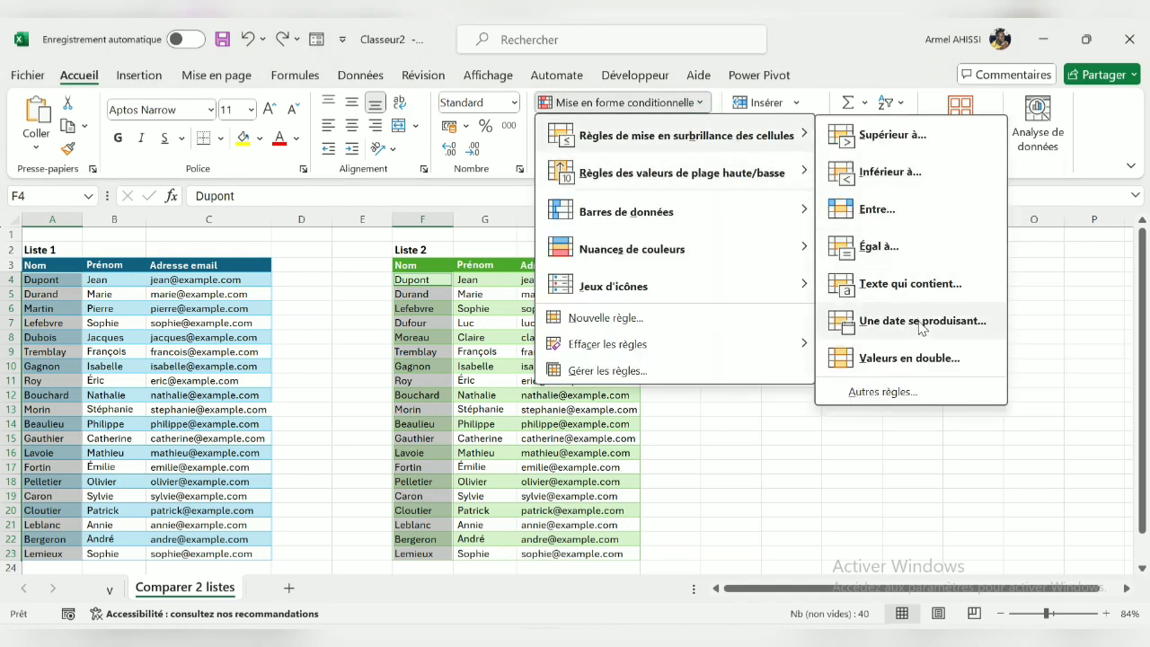
{"action": "left_click", "coordinate": [925, 359]}
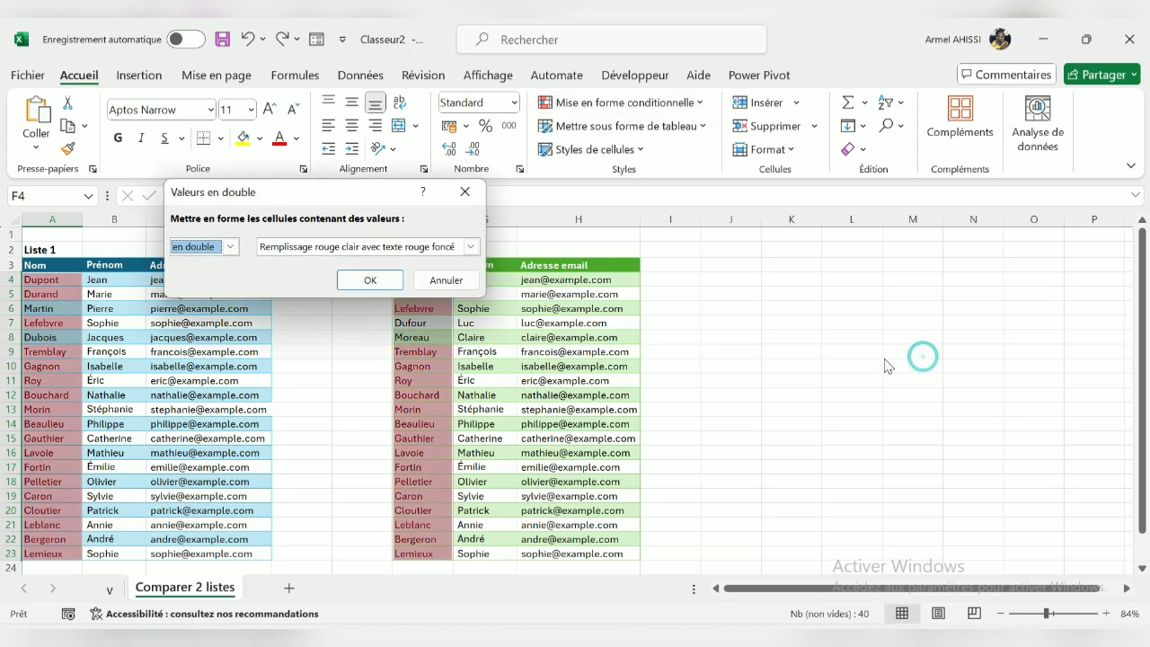
Move the duplicate-values dialog clear of the lists and switch the rule to unique values
{"action": "left_click_drag", "start_coordinate": [341, 193], "coordinate": [784, 201]}
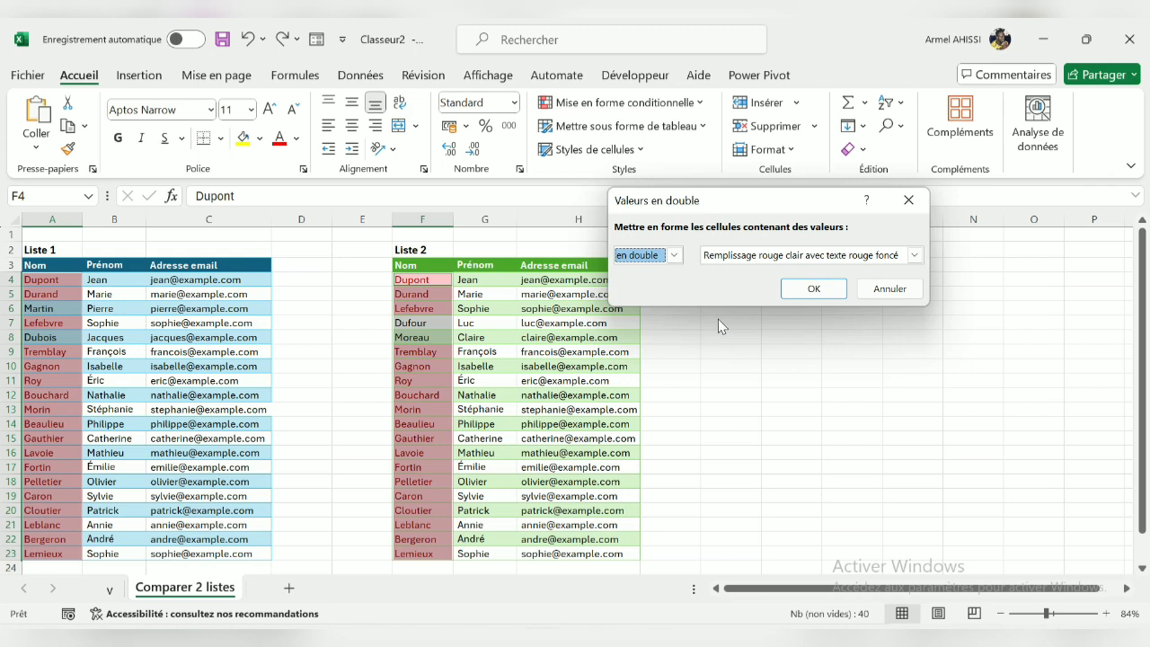
{"action": "left_click", "coordinate": [673, 256]}
{"action": "left_click", "coordinate": [665, 284]}
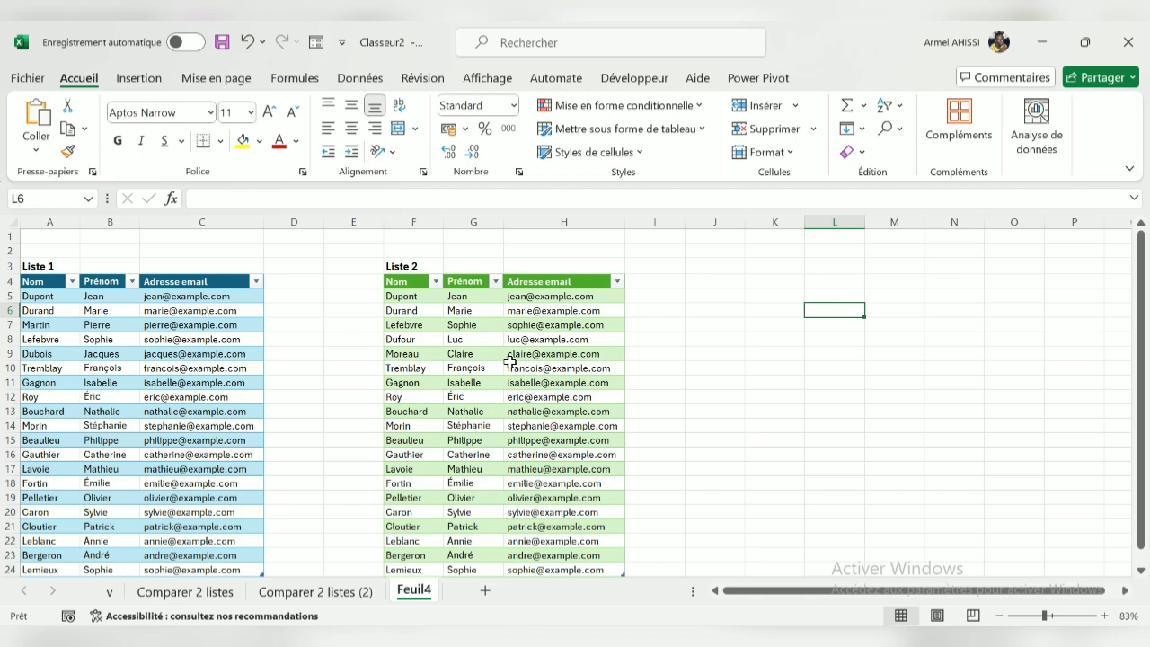
Start a RECHERCHEX formula in cell L5 of sheet Feuil4
{"action": "key", "text": "Up"}
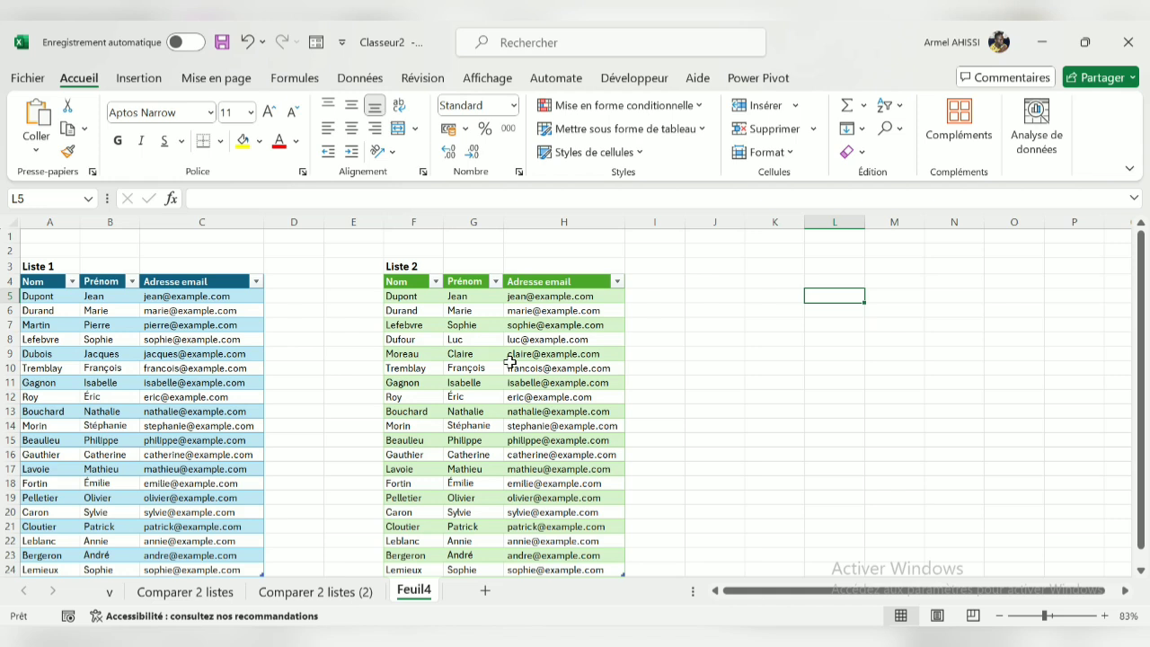
{"action": "type", "text": "="}
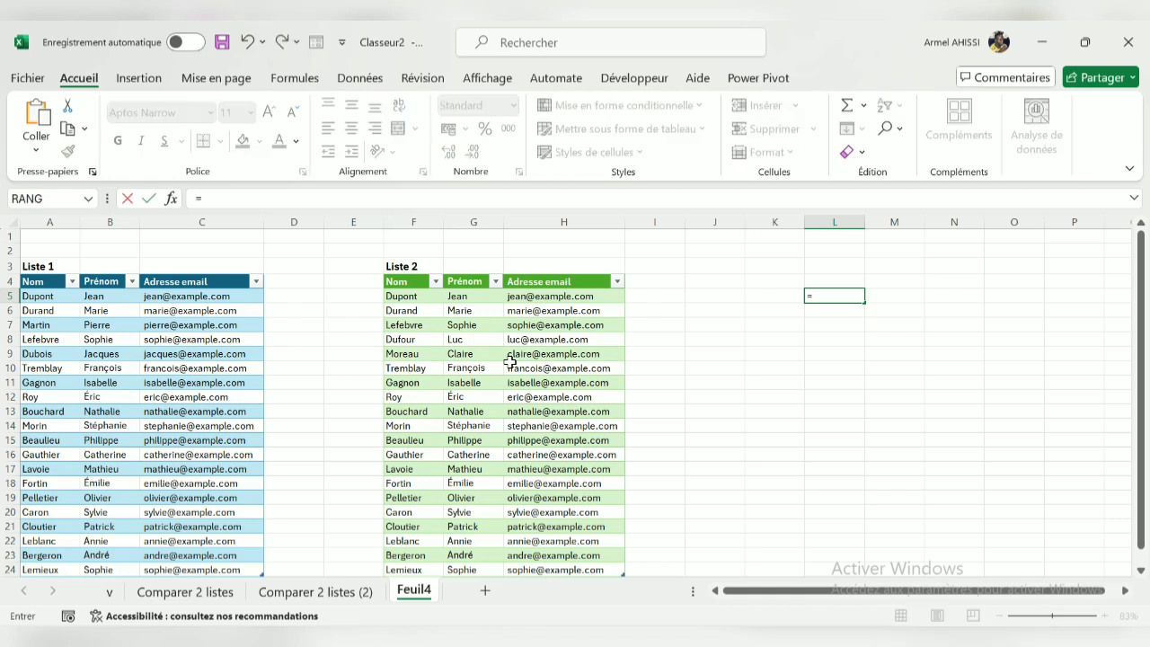
{"action": "type", "text": "rech"}
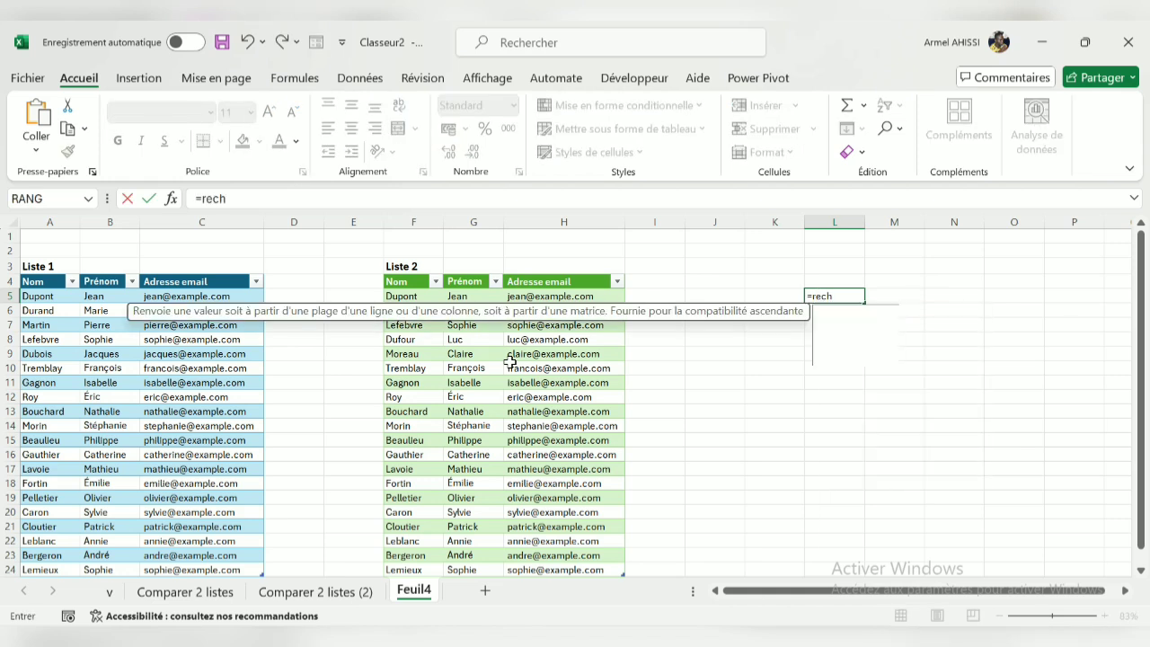
{"action": "type", "text": "e"}
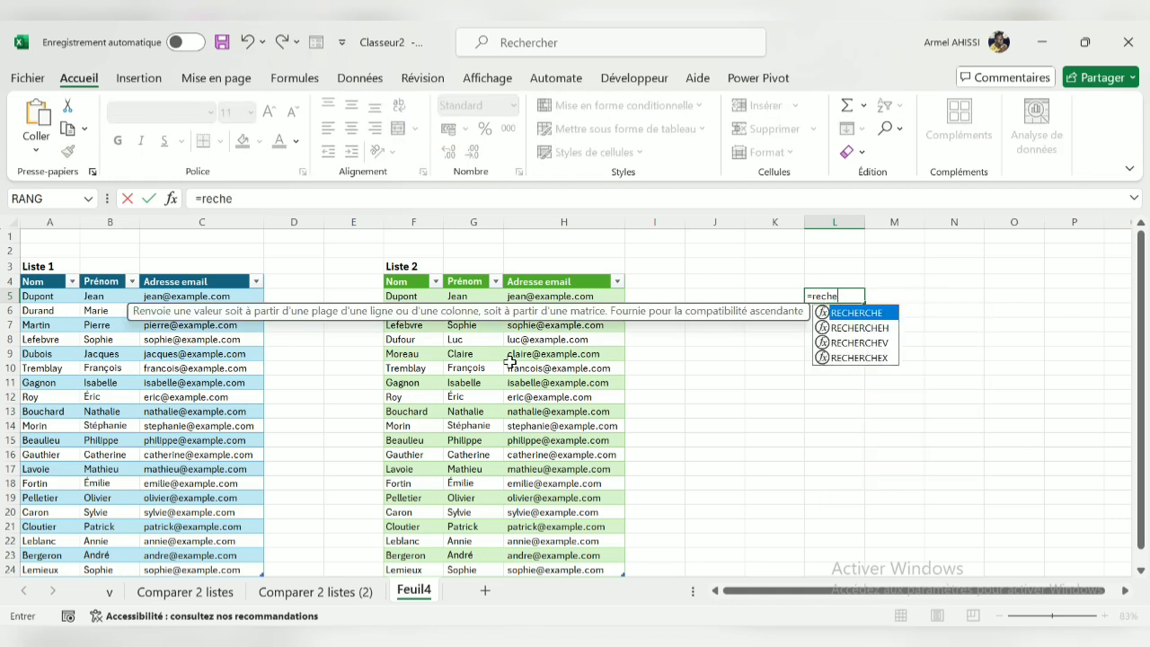
{"action": "double_click", "coordinate": [875, 359]}
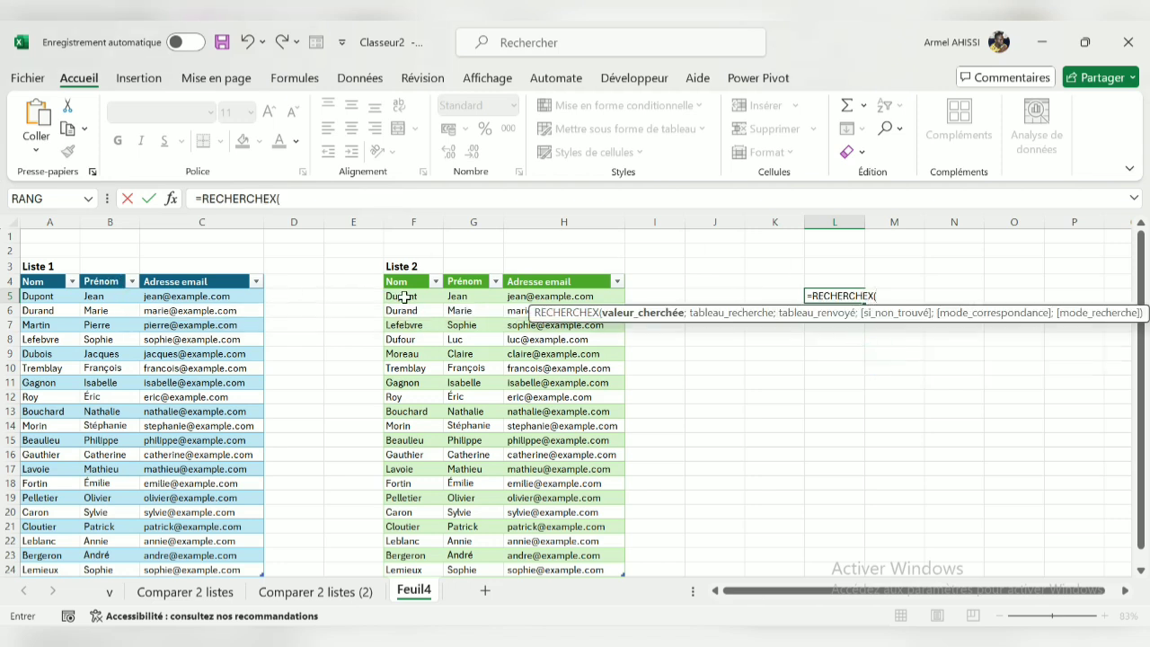
{"action": "left_click", "coordinate": [404, 298]}
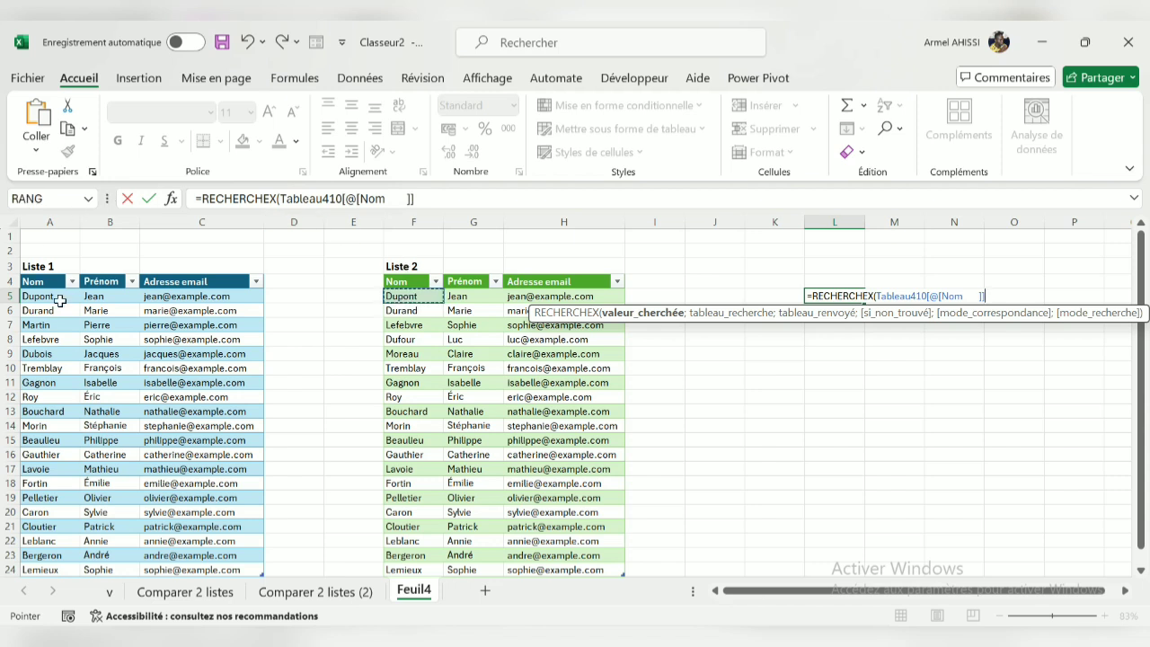
{"action": "left_click_drag", "start_coordinate": [52, 298], "coordinate": [46, 569]}
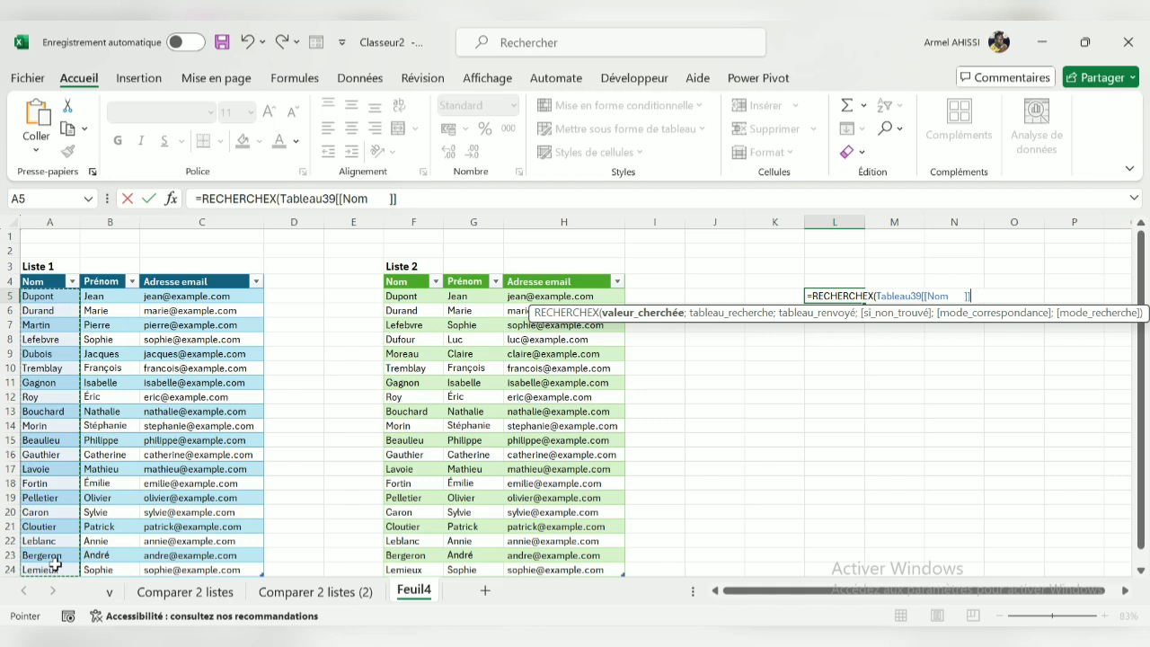
{"action": "type", "text": ";"}
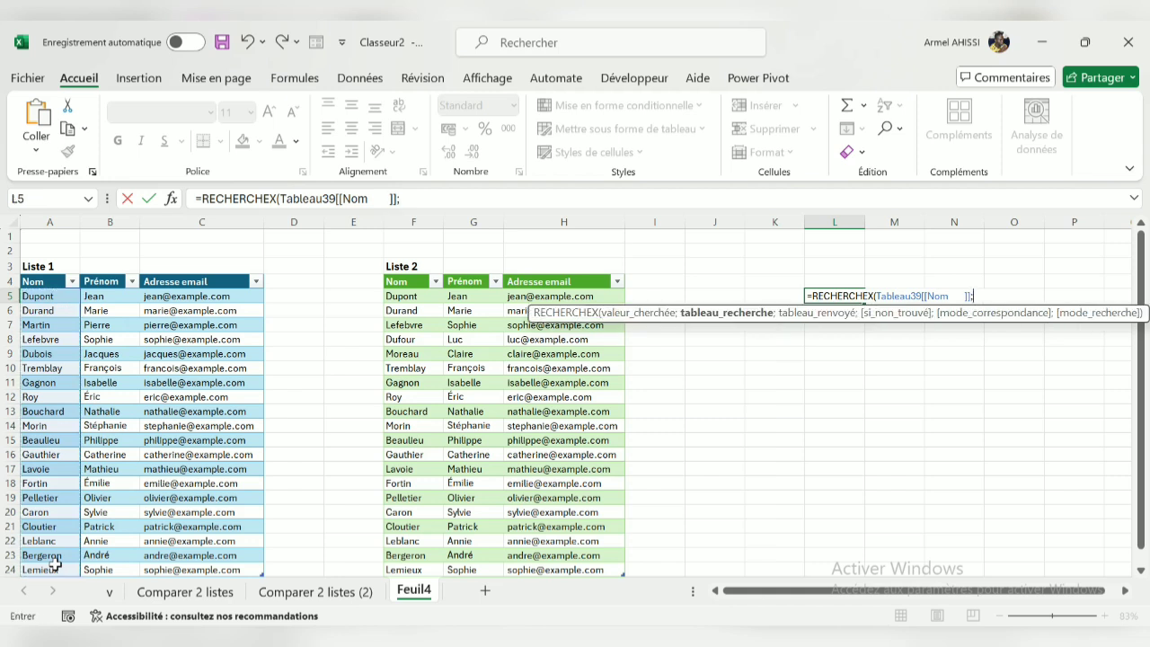
{"action": "left_click", "coordinate": [422, 294]}
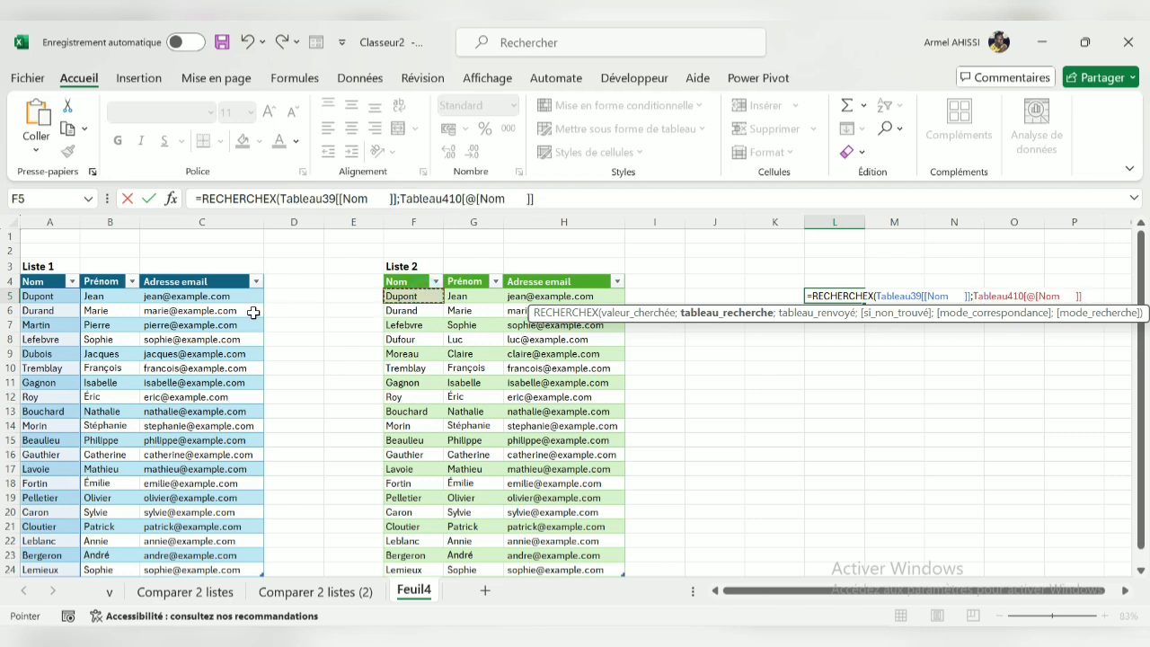
{"action": "key", "text": "BackSpace"}
{"action": "key", "text": "BackSpace"}
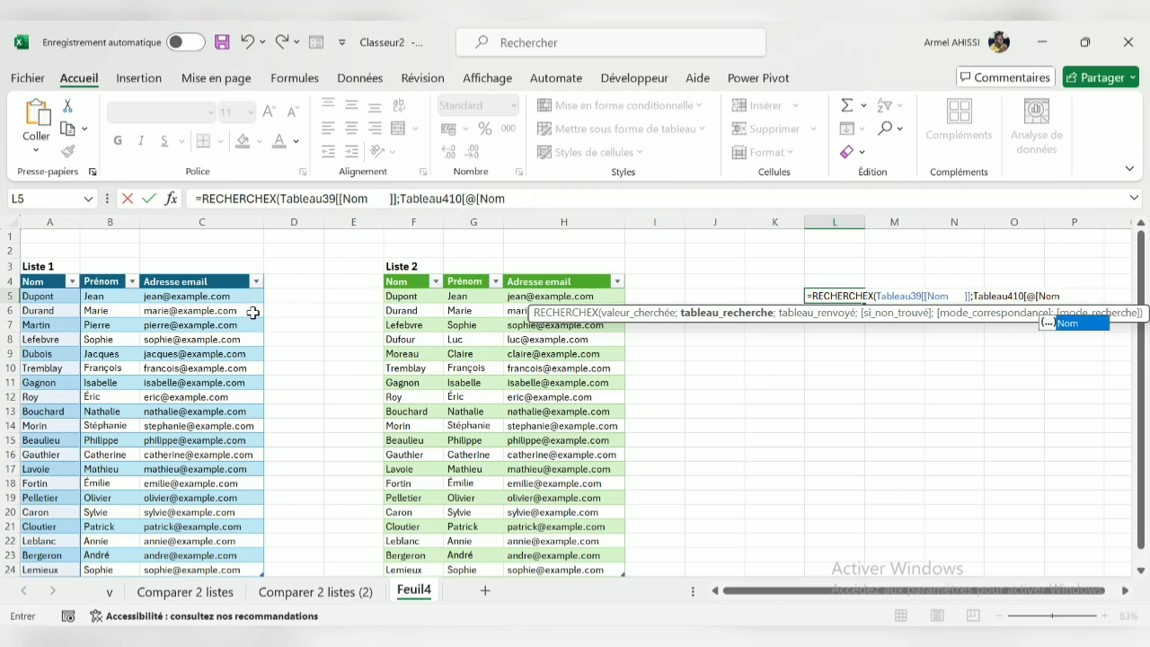
{"action": "key", "text": "BackSpace"}
{"action": "key", "text": "BackSpace"}
{"action": "key", "text": "BackSpace"}
{"action": "key", "text": "BackSpace"}
{"action": "key", "text": "BackSpace"}
{"action": "key", "text": "BackSpace"}
{"action": "key", "text": "BackSpace"}
{"action": "key", "text": "BackSpace"}
{"action": "key", "text": "BackSpace"}
{"action": "key", "text": "BackSpace"}
{"action": "key", "text": "BackSpace"}
{"action": "key", "text": "BackSpace"}
{"action": "key", "text": "BackSpace"}
{"action": "key", "text": "BackSpace"}
{"action": "key", "text": "BackSpace"}
{"action": "key", "text": "BackSpace"}
{"action": "key", "text": "BackSpace"}
{"action": "key", "text": "BackSpace"}
{"action": "key", "text": "BackSpace"}
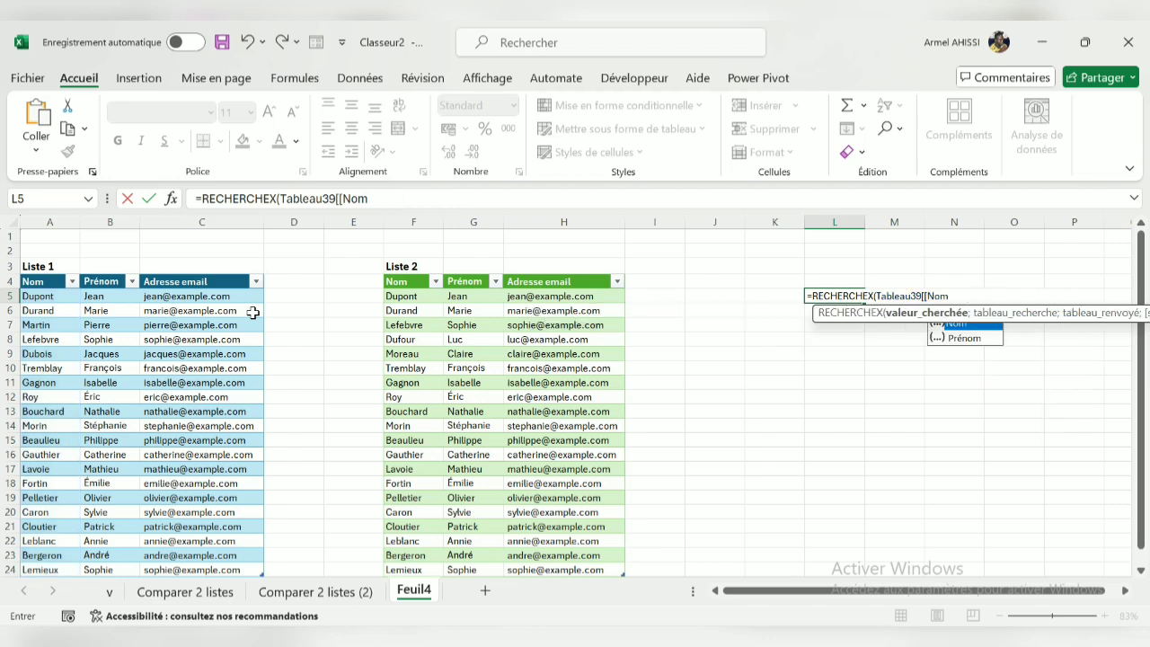
{"action": "key", "text": "BackSpace"}
{"action": "key", "text": "BackSpace"}
{"action": "key", "text": "BackSpace"}
{"action": "key", "text": "BackSpace"}
{"action": "key", "text": "BackSpace"}
{"action": "key", "text": "BackSpace"}
{"action": "key", "text": "BackSpace"}
{"action": "key", "text": "BackSpace"}
{"action": "key", "text": "BackSpace"}
{"action": "key", "text": "BackSpace"}
{"action": "key", "text": "BackSpace"}
{"action": "key", "text": "BackSpace"}
{"action": "key", "text": "BackSpace"}
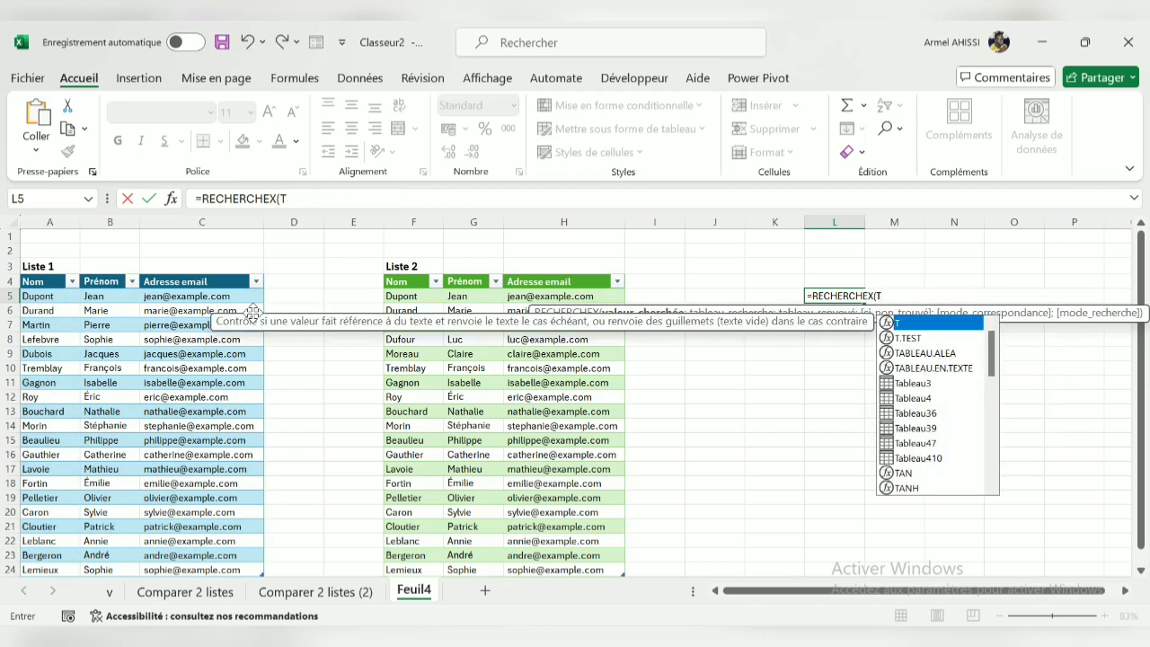
{"action": "key", "text": "BackSpace"}
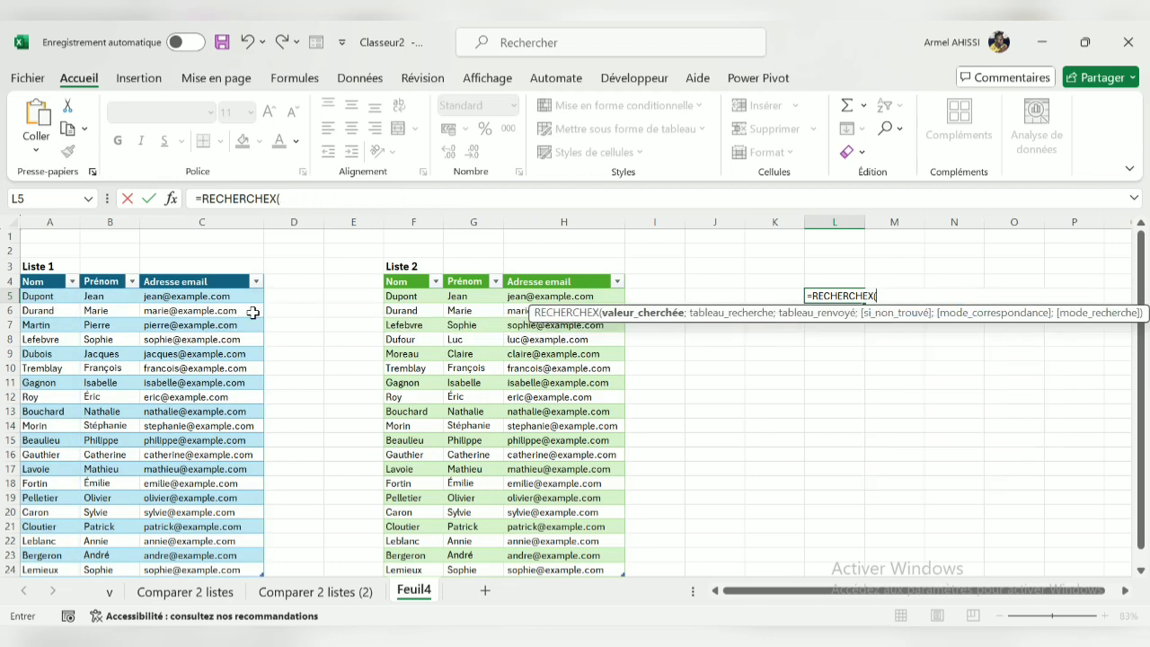
Set the first Nom cell of Liste 2 (F5) as lookup value and the Liste 1 Nom column (A5:A24) as lookup array
{"action": "left_click", "coordinate": [413, 297]}
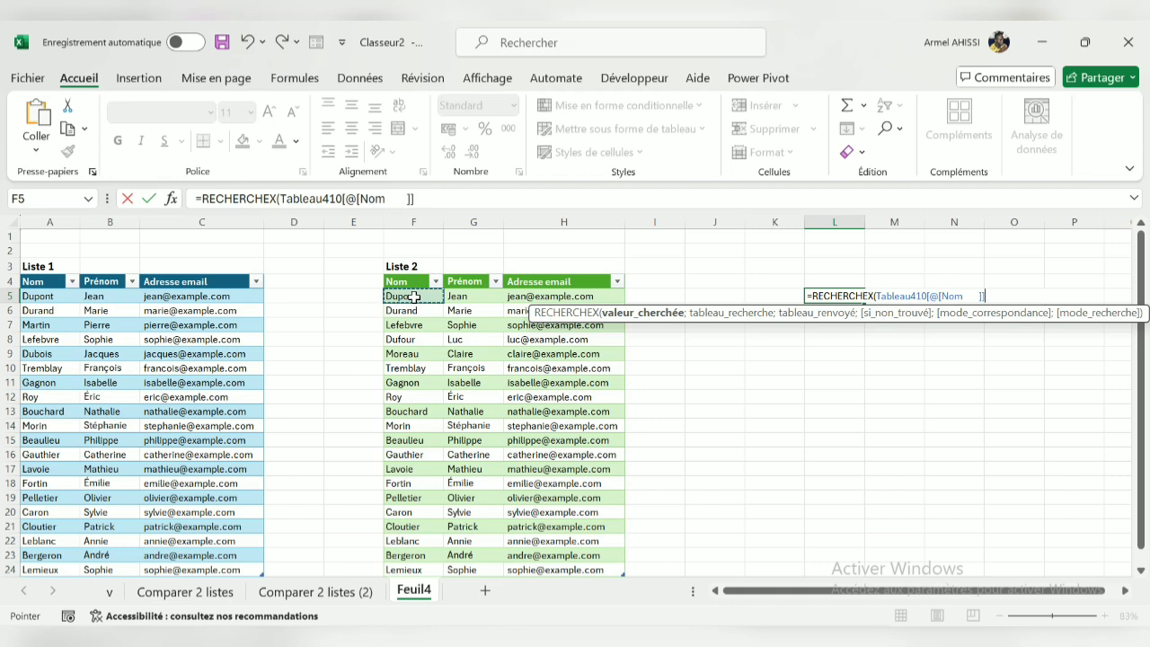
{"action": "type", "text": ";"}
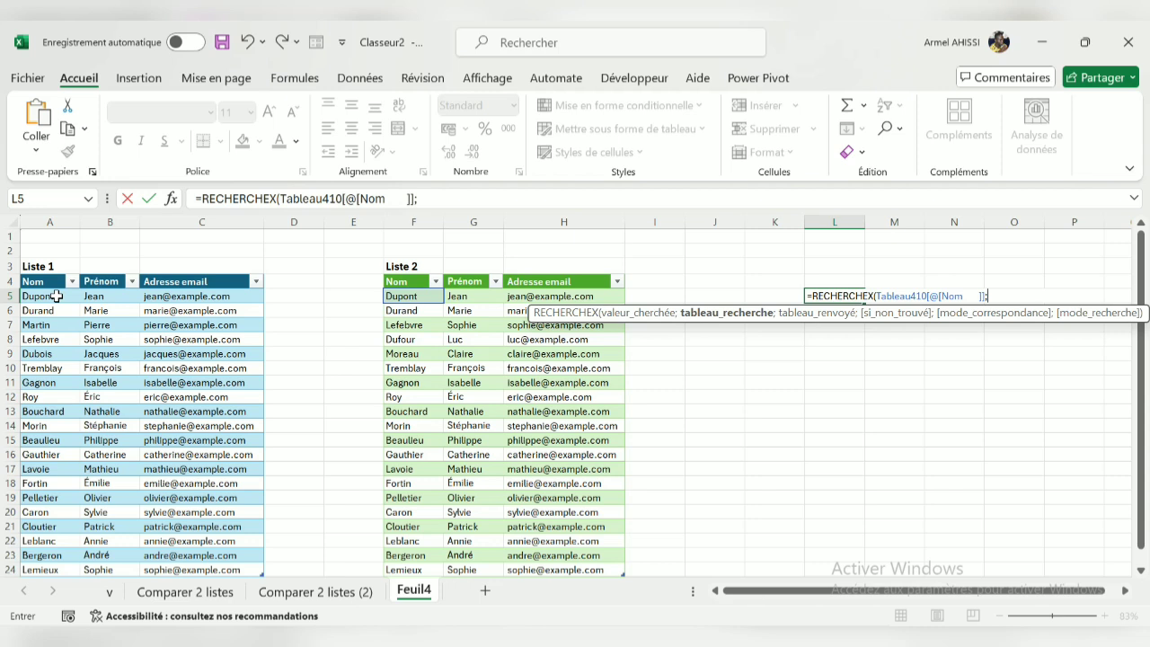
{"action": "left_click_drag", "start_coordinate": [55, 296], "coordinate": [55, 570]}
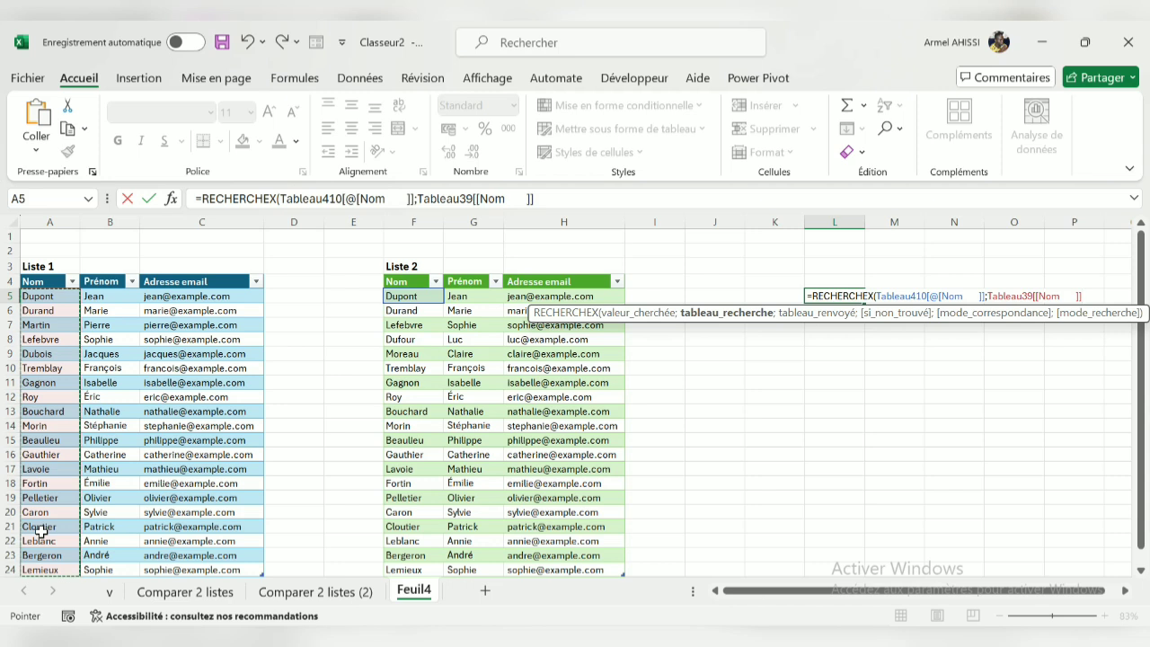
{"action": "type", "text": ";"}
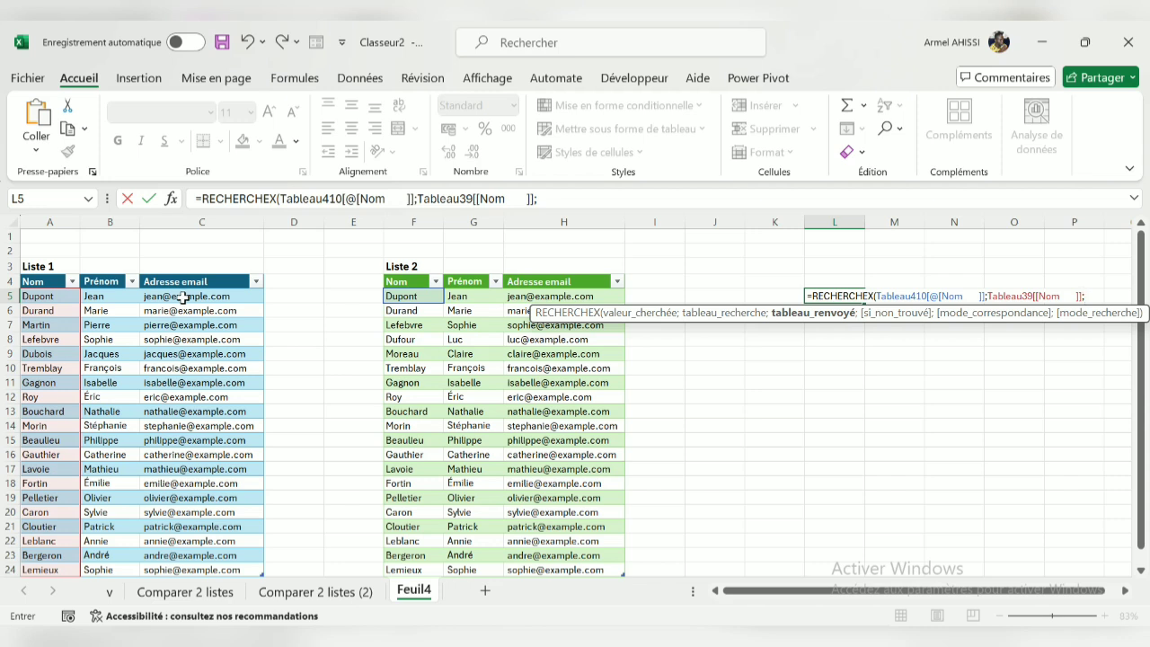
Set the Liste 1 Adresse email column (C5:C24) as return array with "N" when not found, and complete the formula
{"action": "left_click_drag", "start_coordinate": [182, 297], "coordinate": [208, 572]}
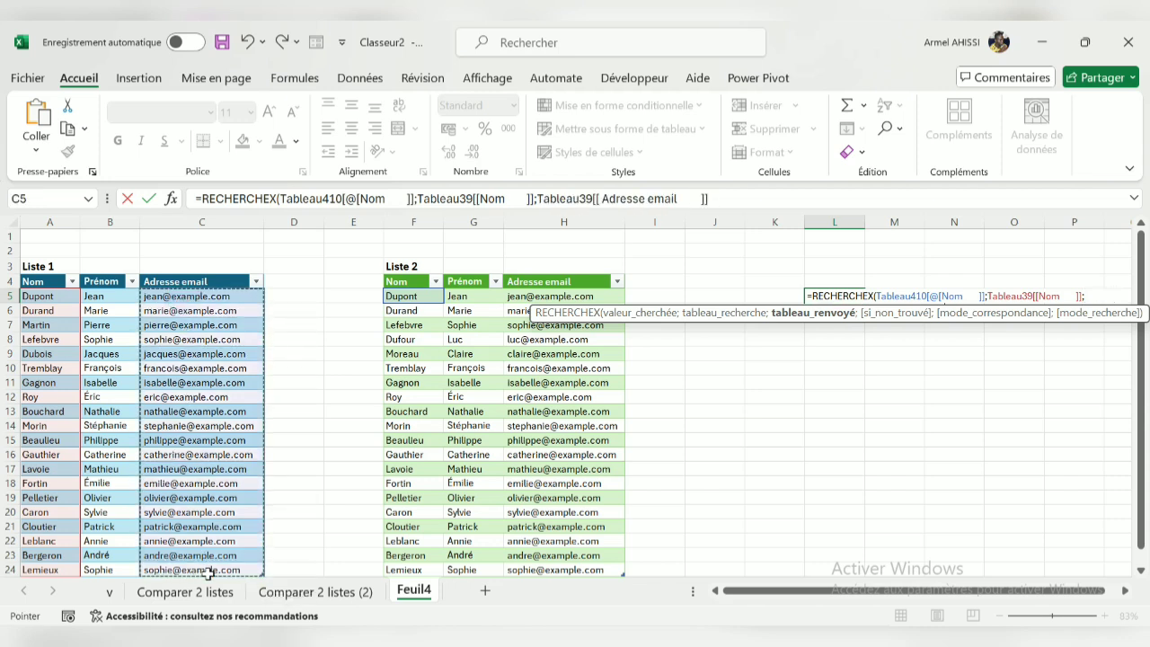
{"action": "type", "text": ";"}
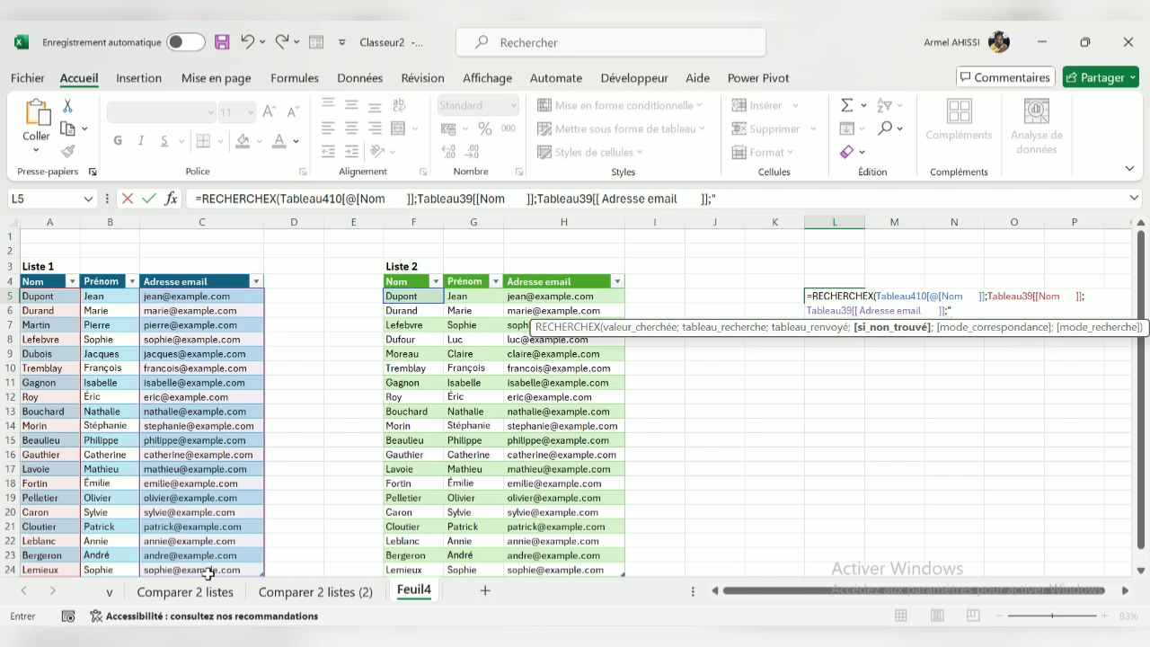
{"action": "type", "text": "N"}
{"action": "type", "text": ")"}
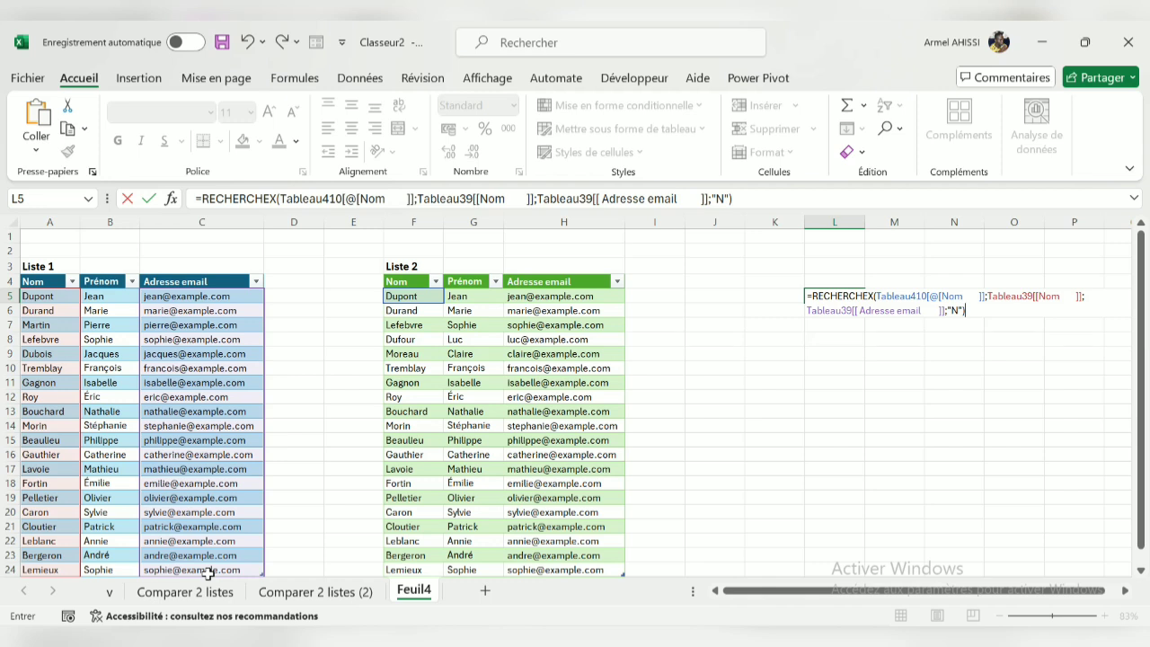
{"action": "key", "text": "Return"}
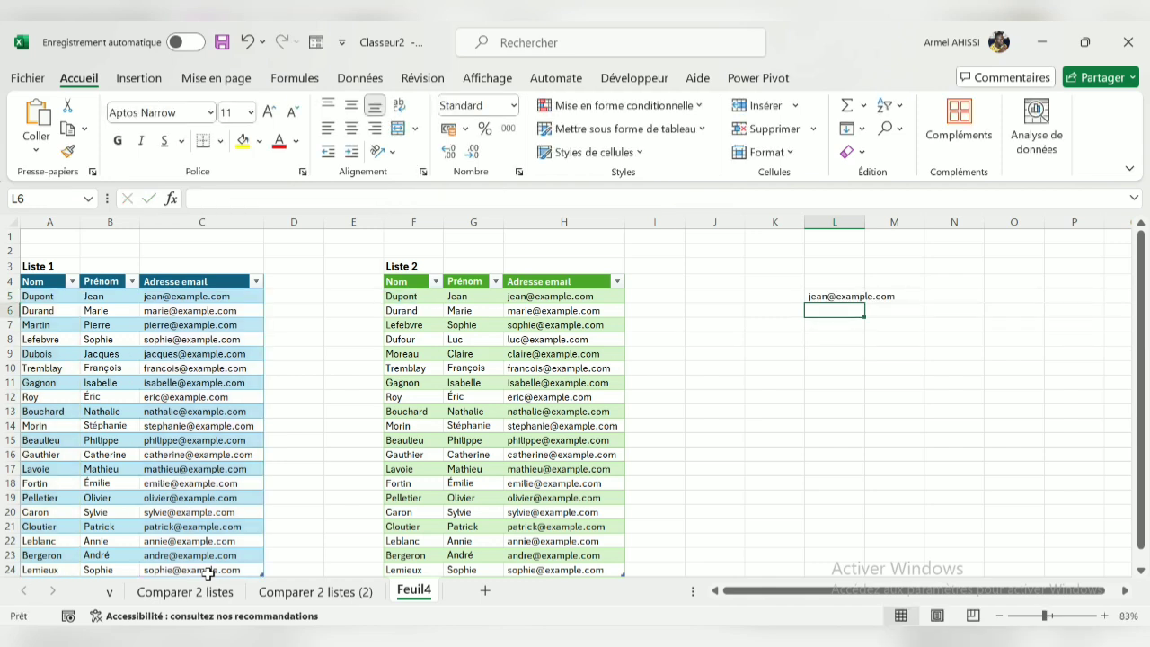
Copy the RECHERCHEX formula from L5 down to L24 to cover every row of Liste 2
{"action": "left_click", "coordinate": [840, 297]}
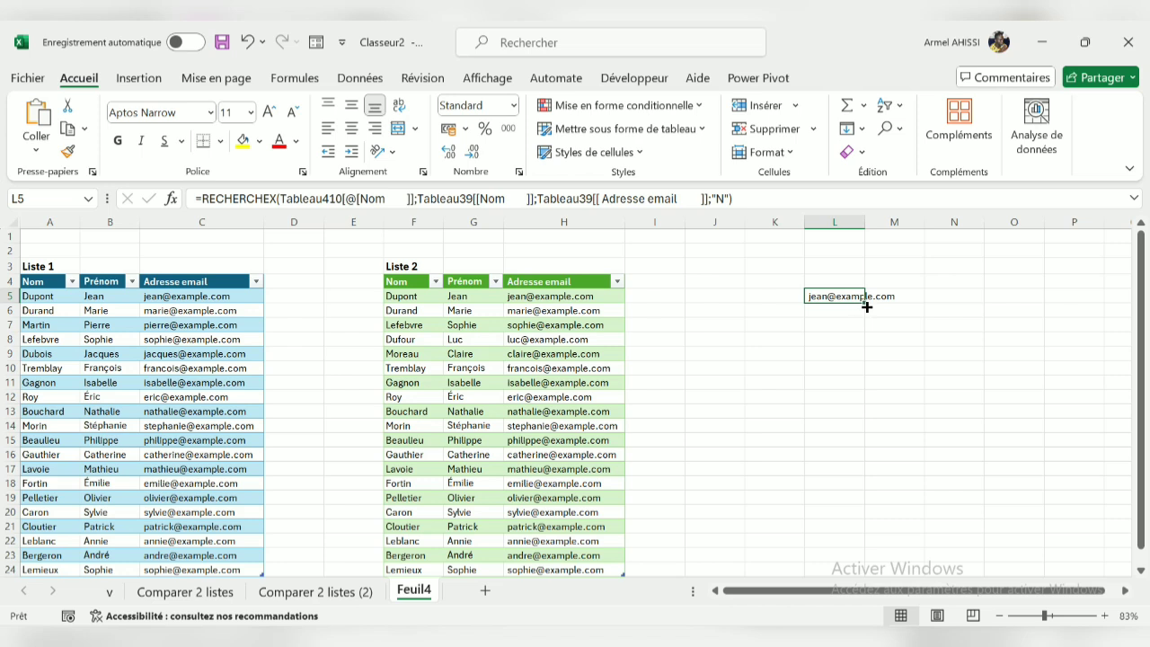
{"action": "left_click_drag", "start_coordinate": [865, 304], "coordinate": [866, 559]}
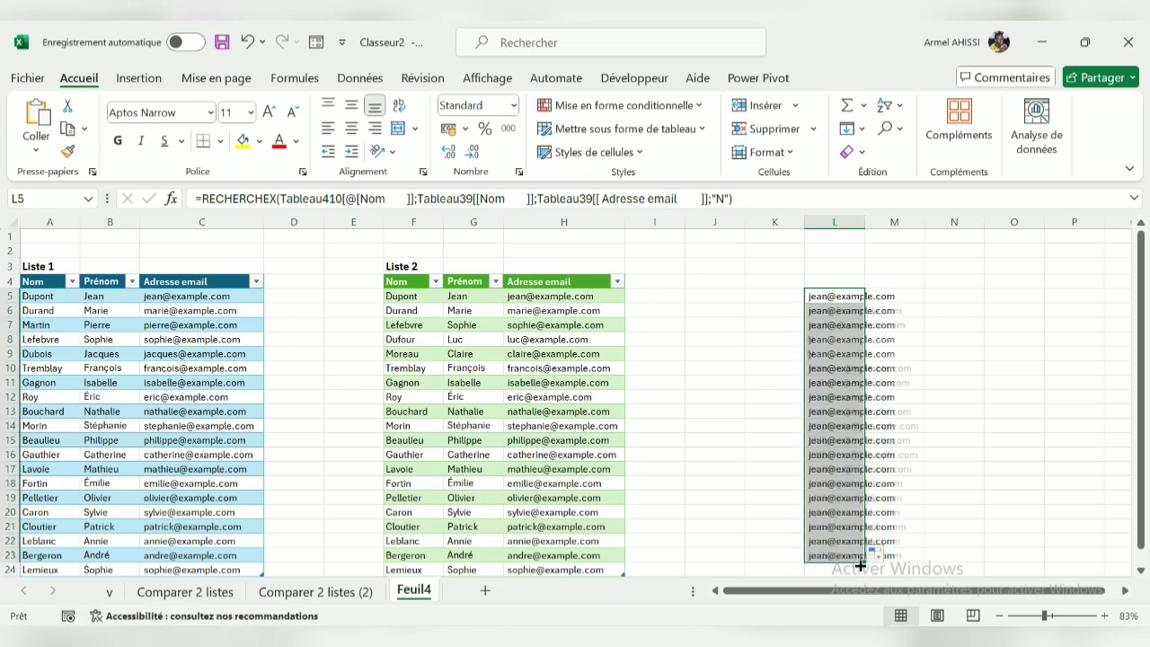
{"action": "scroll", "coordinate": [859, 498], "scroll_direction": "down", "scroll_amount": 1}
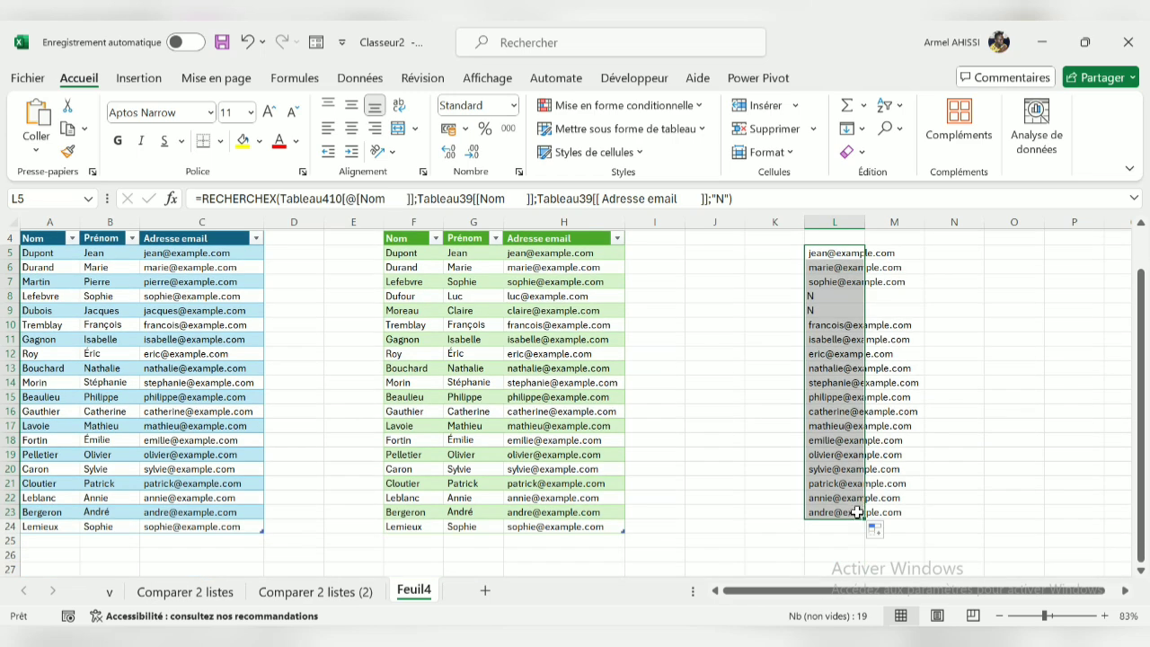
{"action": "left_click_drag", "start_coordinate": [865, 523], "coordinate": [862, 530]}
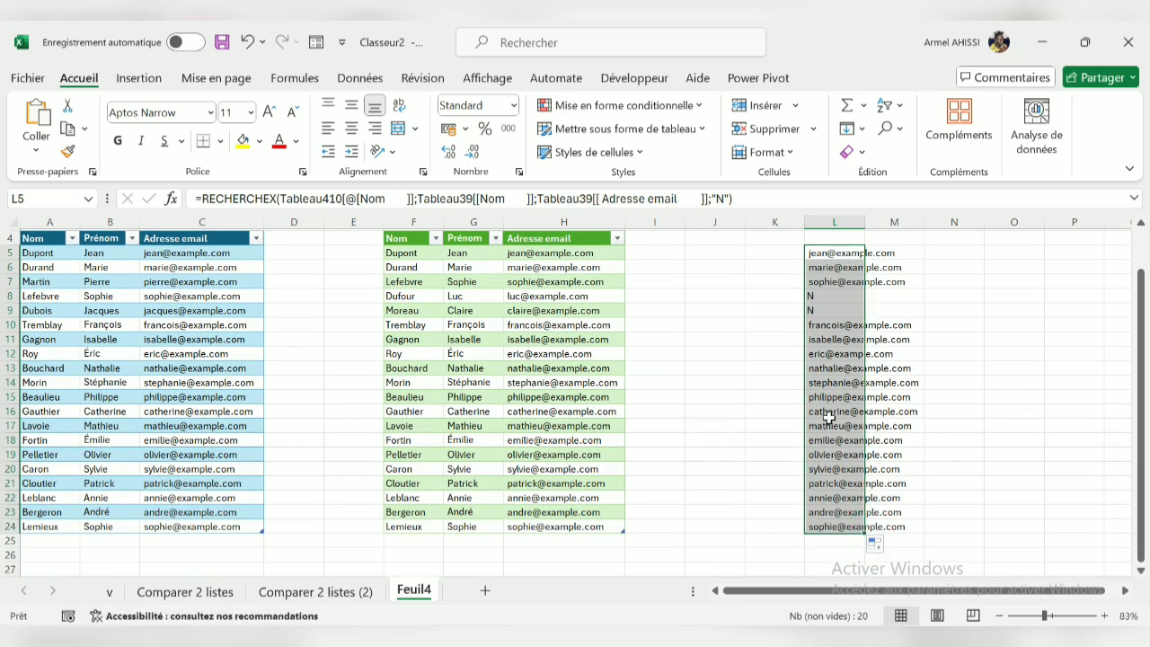
{"action": "scroll", "coordinate": [819, 359], "scroll_direction": "up", "scroll_amount": 1}
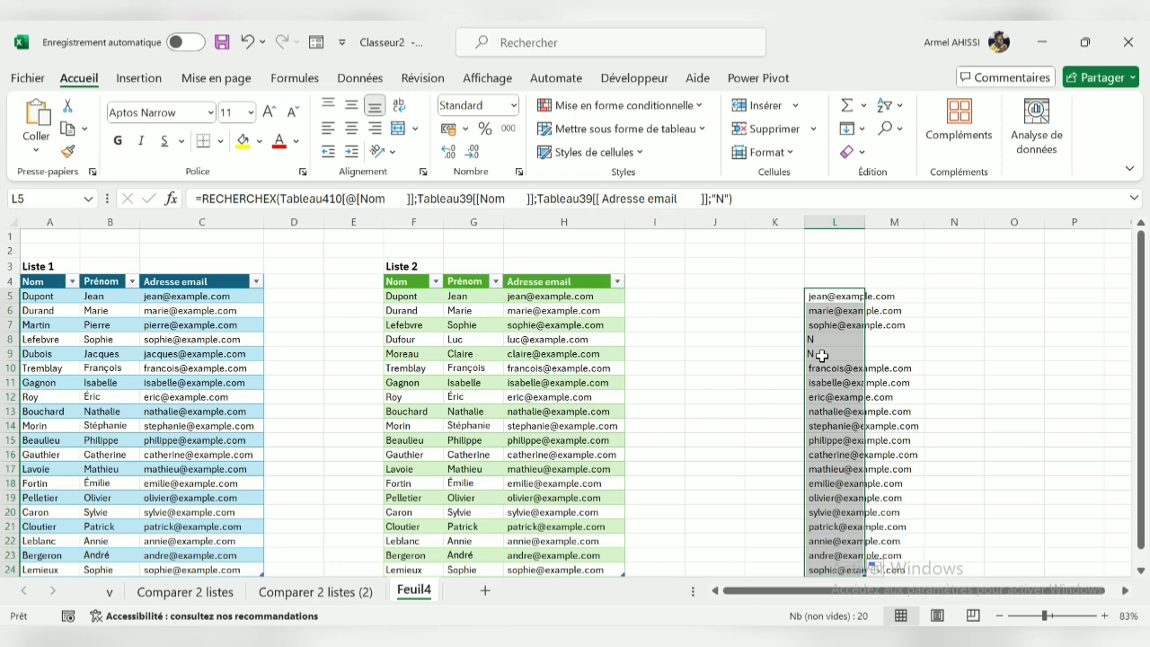
Check the Liste 2 names in F8 and F9 that correspond to the "N" results in column L
{"action": "left_click", "coordinate": [423, 339]}
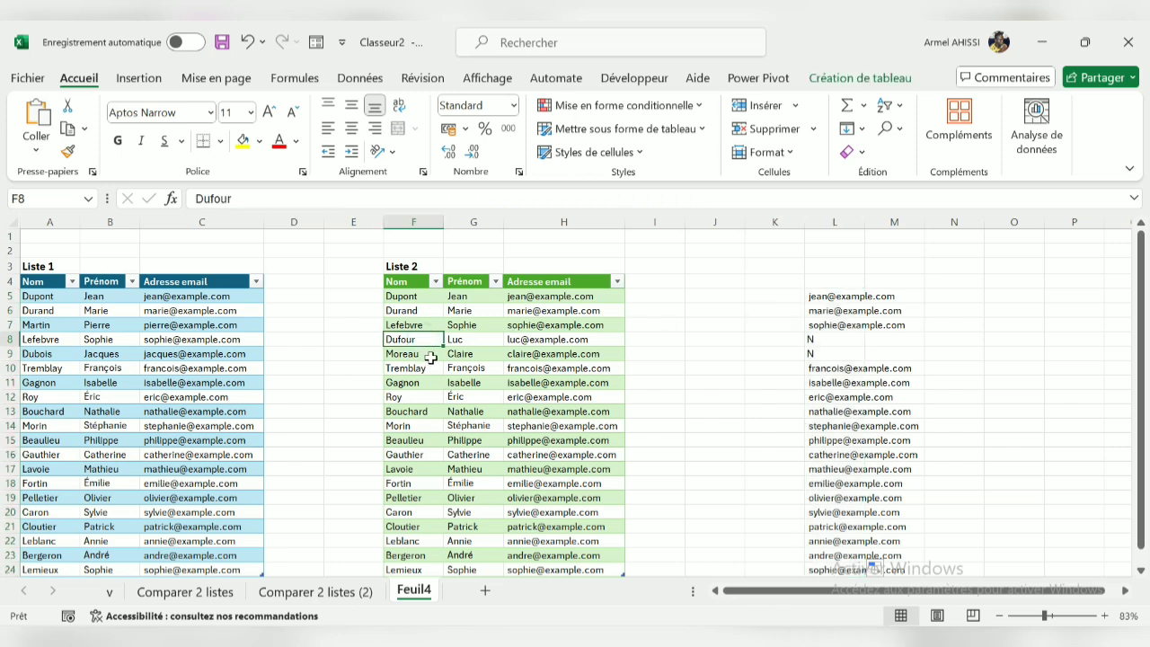
{"action": "left_click", "coordinate": [431, 357]}
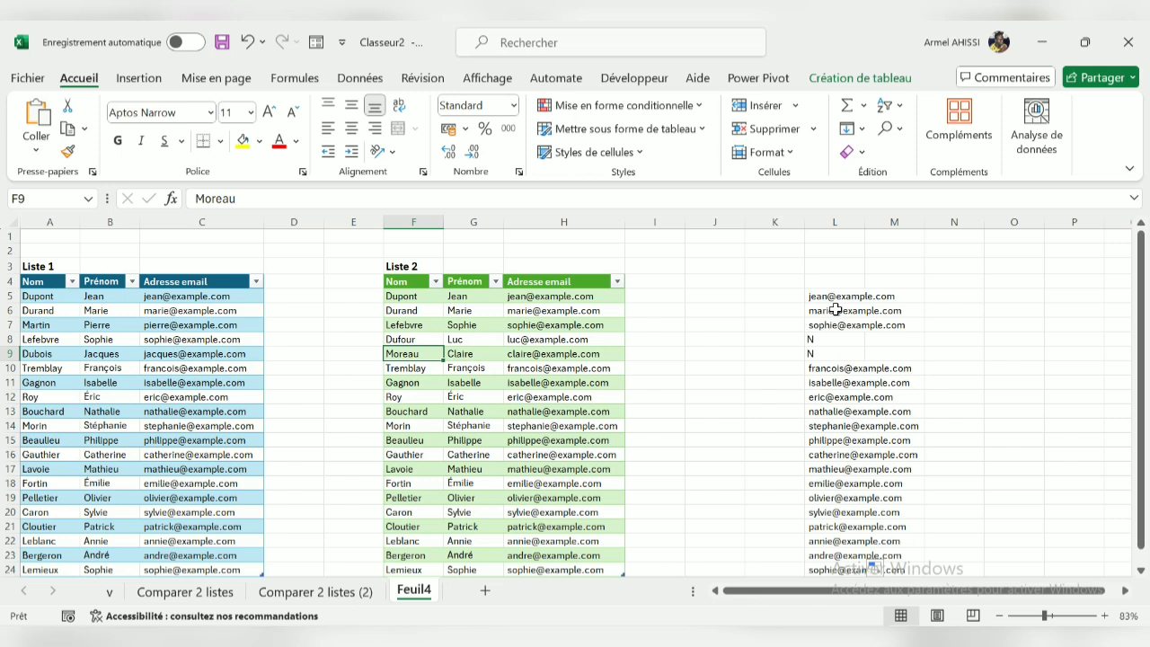
Start a RECHERCHEX formula in K5 with the first Nom cell of Liste 1 (A5) as lookup value
{"action": "left_click", "coordinate": [766, 296]}
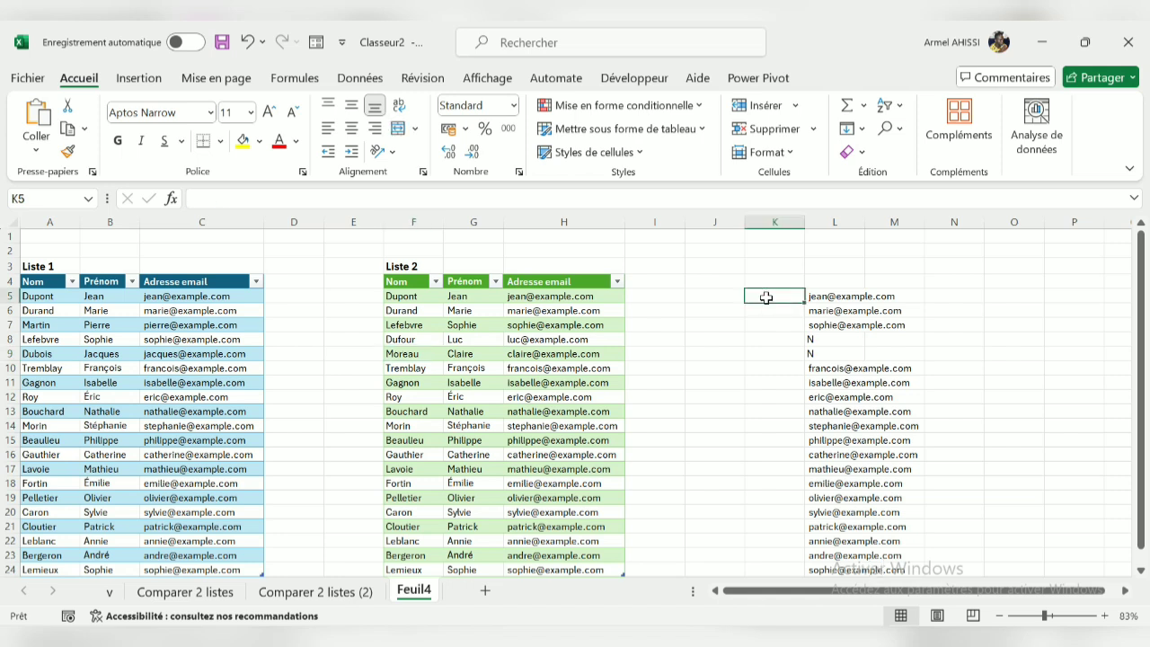
{"action": "type", "text": "=recher"}
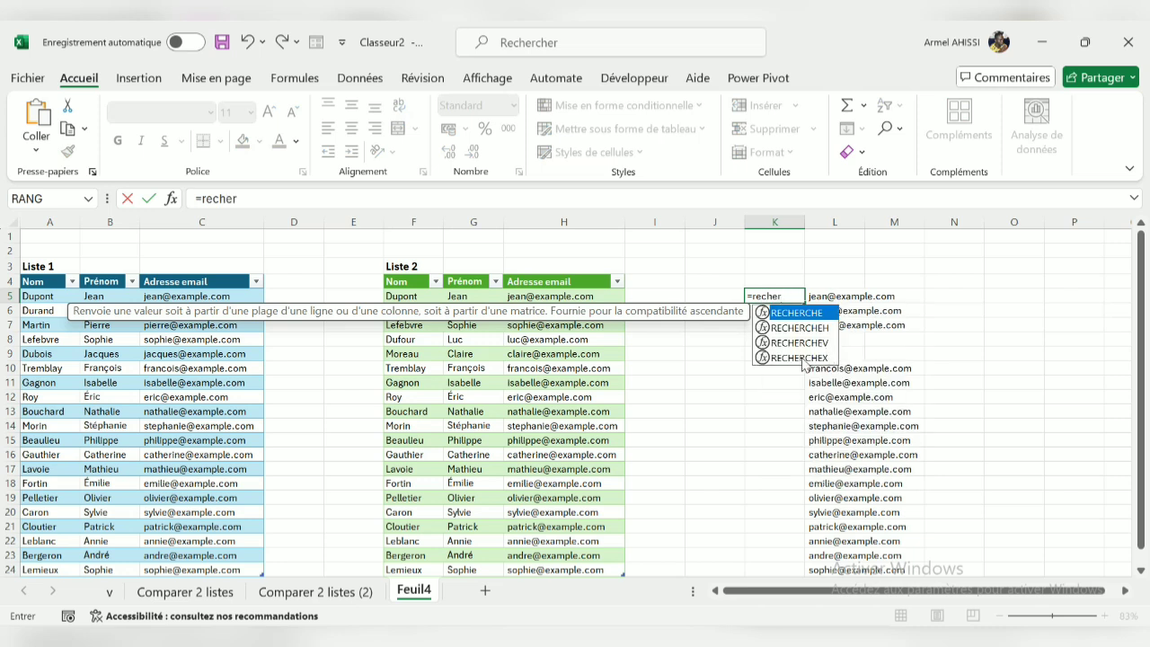
{"action": "double_click", "coordinate": [799, 357]}
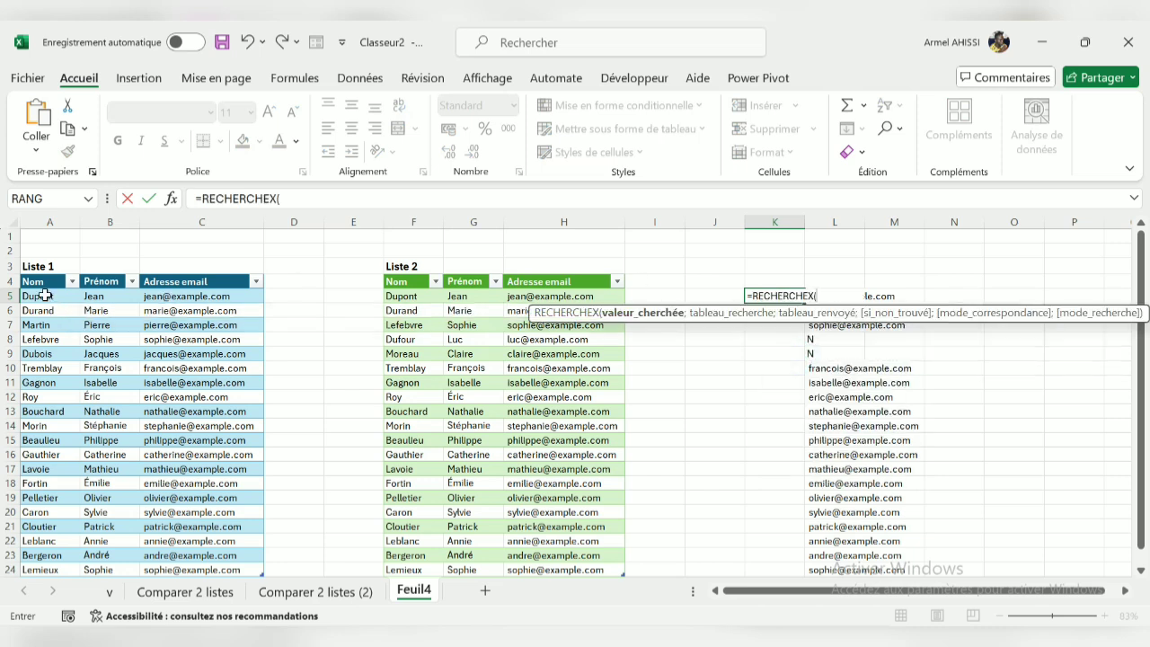
{"action": "left_click", "coordinate": [43, 297]}
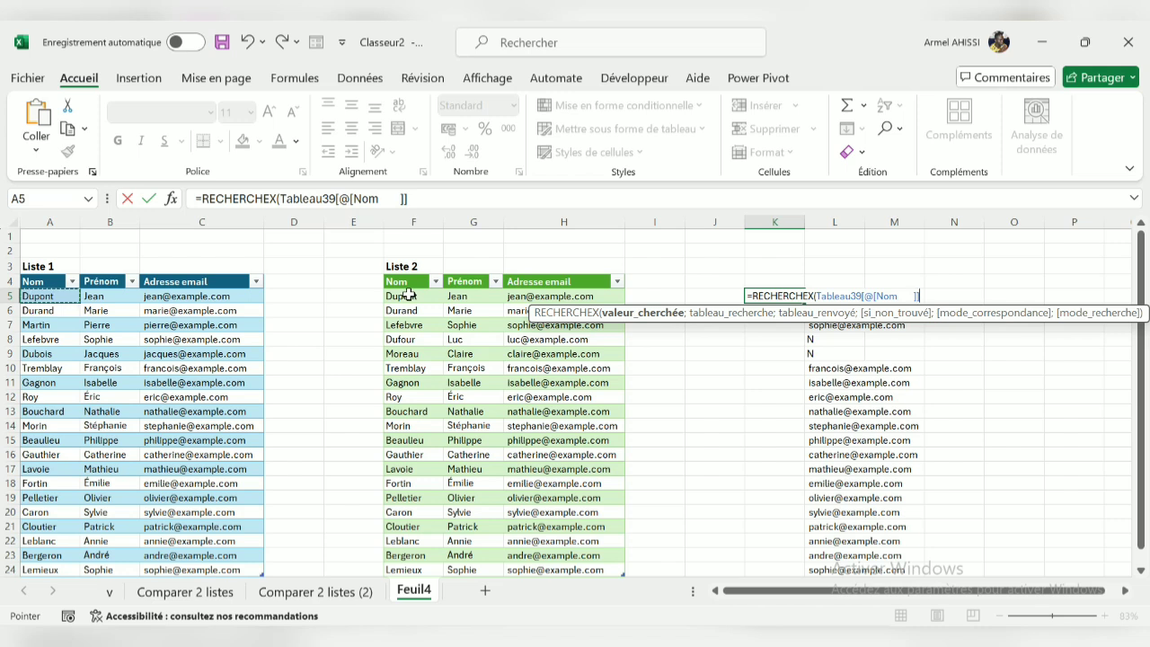
Set the Liste 2 Nom column (F5:F24) as lookup array and its Adresse email column (H5:H24) as return array
{"action": "type", "text": ";"}
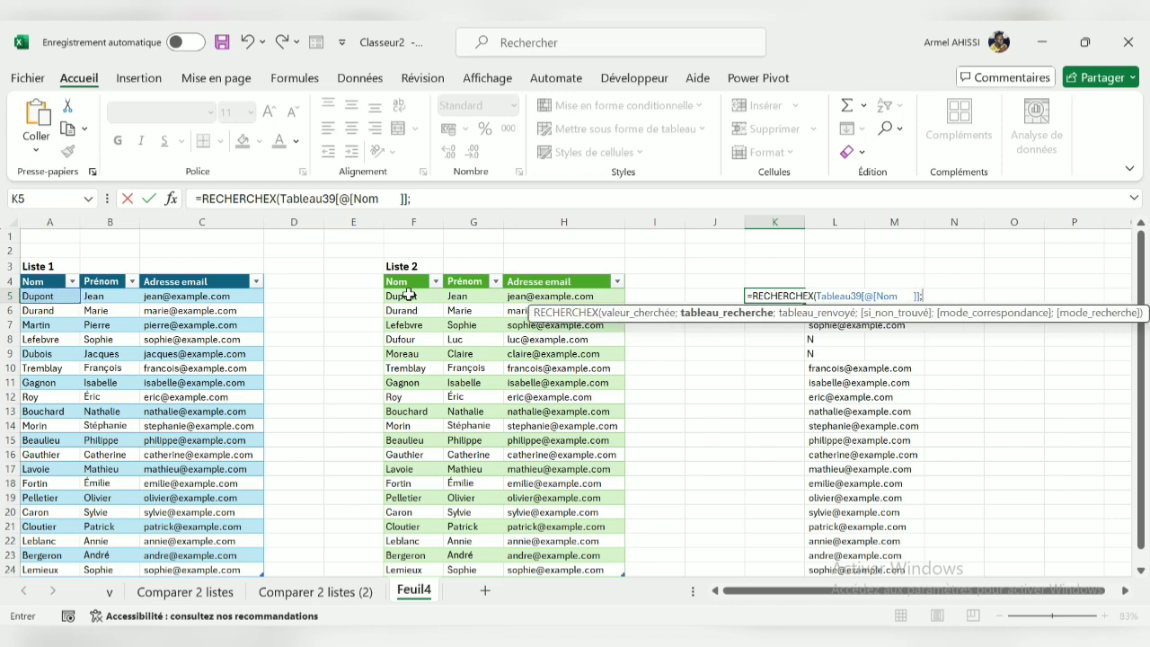
{"action": "left_click", "coordinate": [409, 295]}
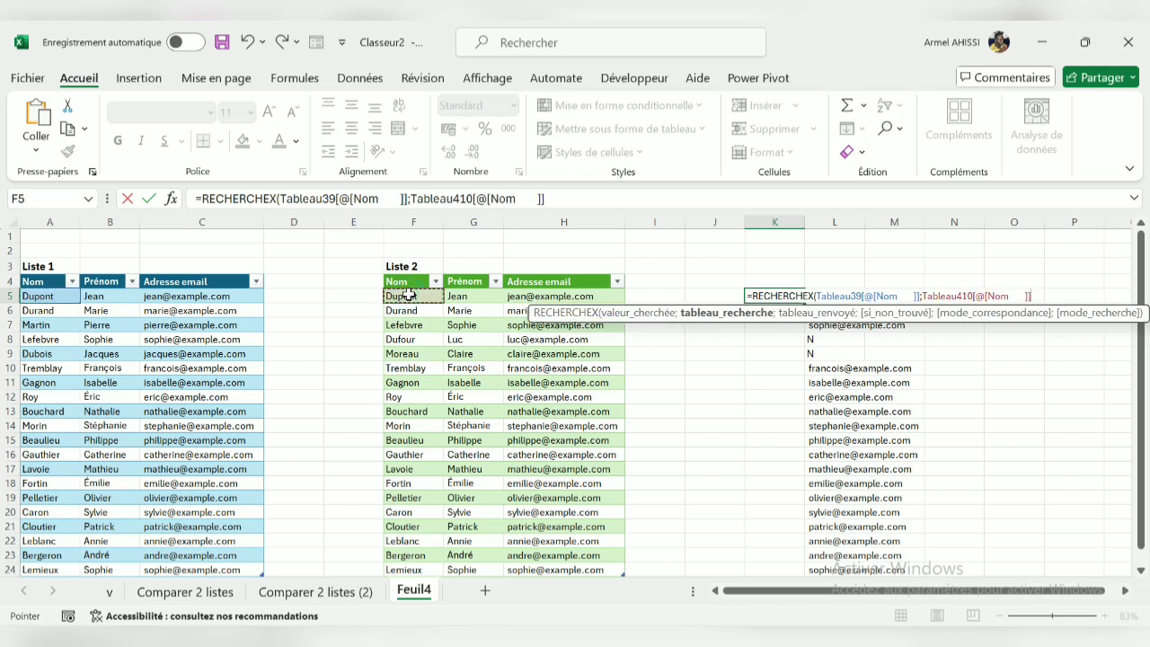
{"action": "key", "text": "ctrl+shift+Down"}
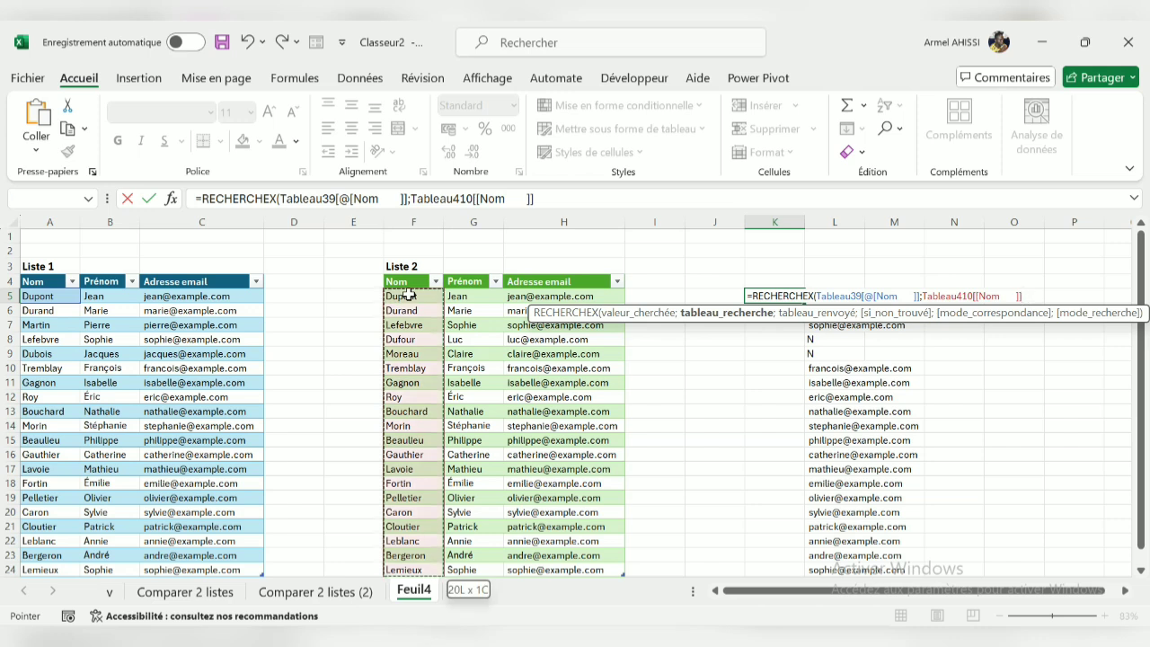
{"action": "type", "text": ";"}
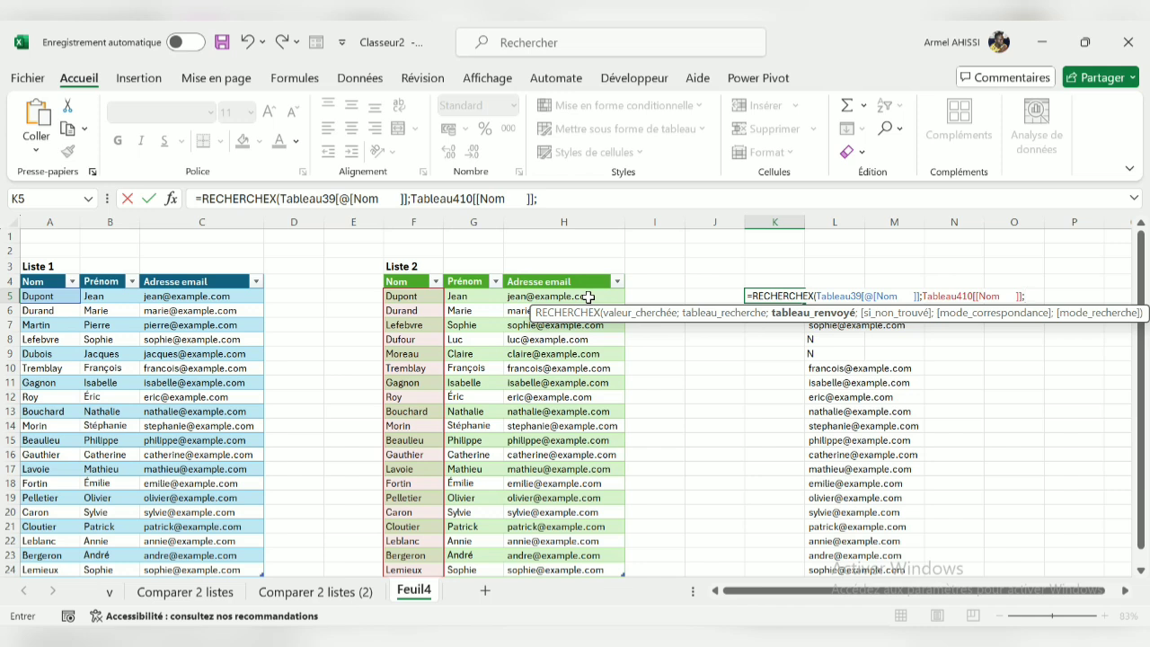
{"action": "left_click_drag", "start_coordinate": [587, 297], "coordinate": [606, 576]}
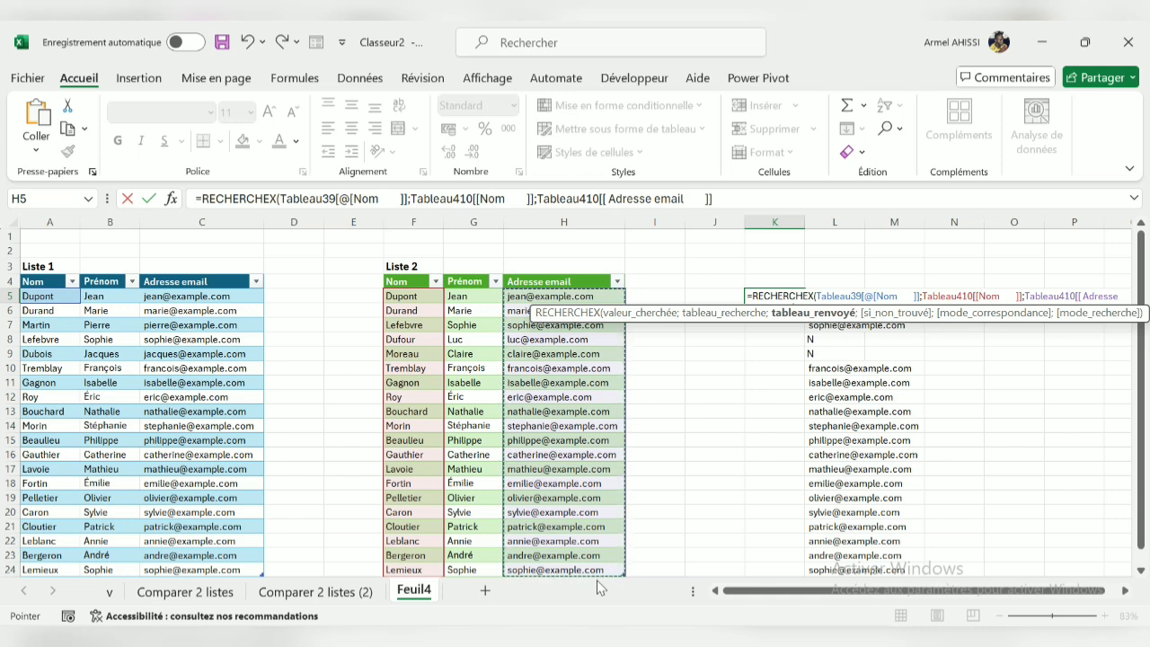
Set "N" as the value returned when no match is found and complete the formula in K5
{"action": "type", "text": ";"}
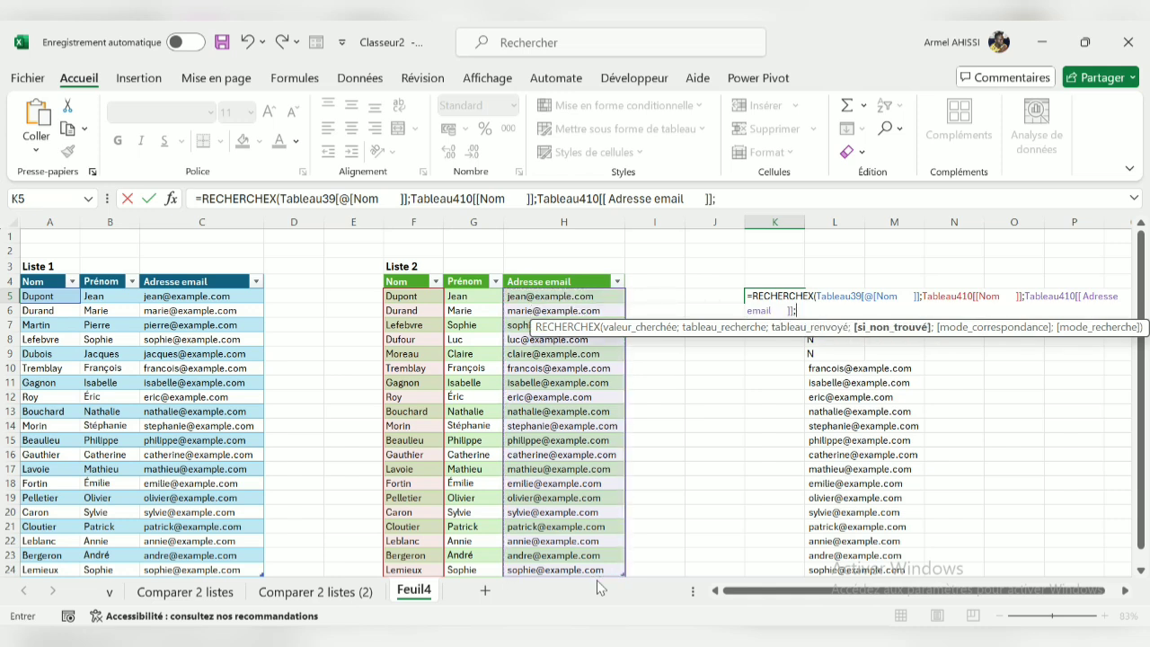
{"action": "type", "text": "\"N"}
{"action": "key", "text": "BackSpace"}
{"action": "type", "text": "N\")"}
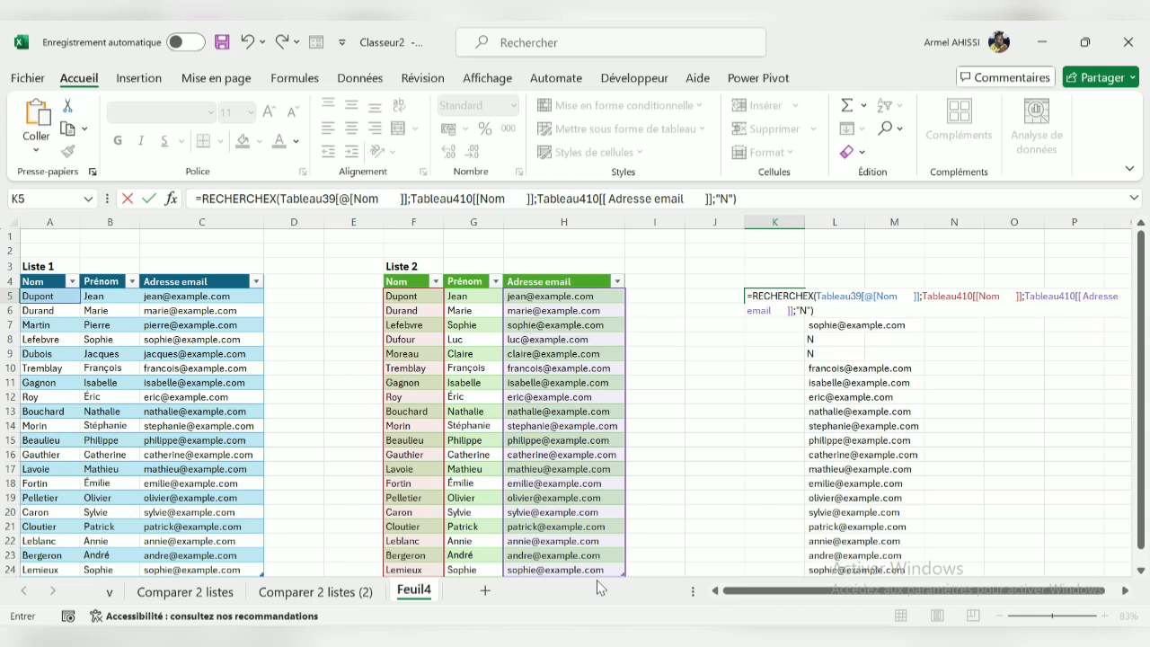
{"action": "key", "text": "Return"}
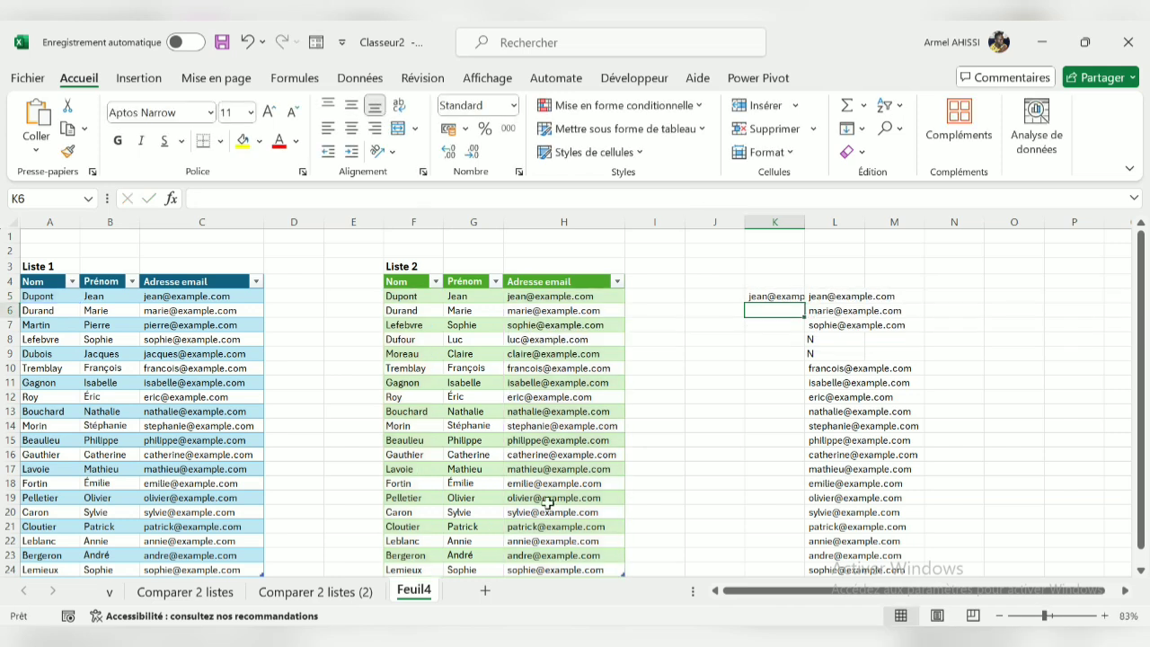
Copy the RECHERCHEX formula from K5 down to K24 to cover every row of Liste 1
{"action": "left_click", "coordinate": [790, 297]}
{"action": "left_click_drag", "start_coordinate": [802, 302], "coordinate": [784, 573]}
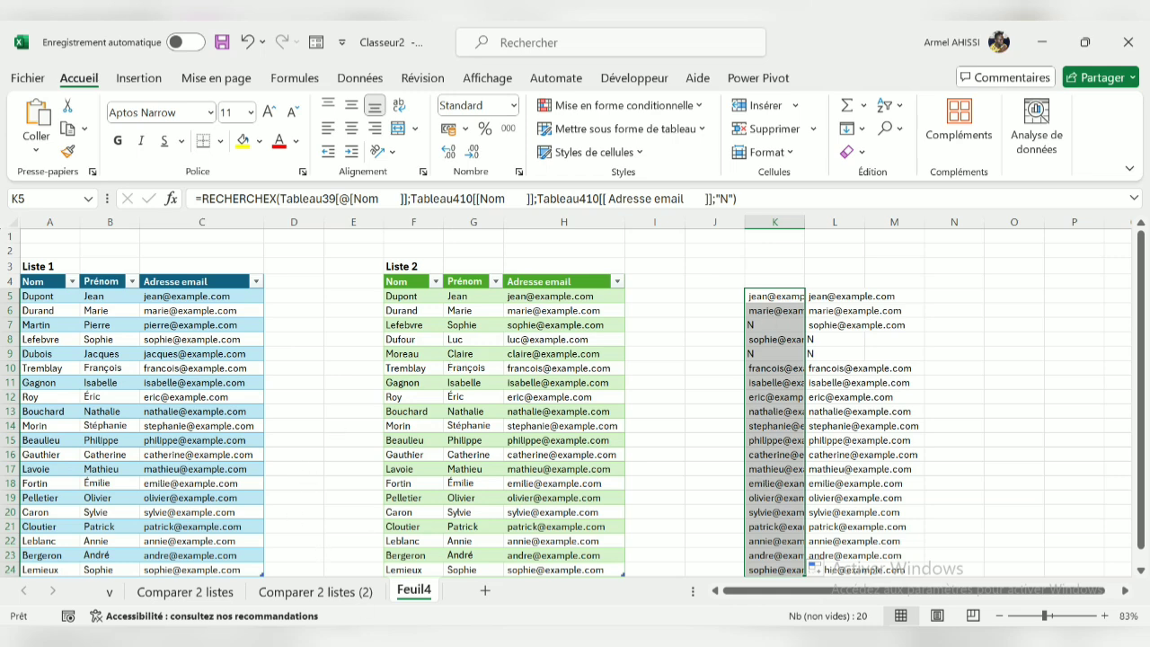
Compare the "N" rows 7 and 9 on Feuil4 with the names highlighted on sheet Comparer 2 listes (2)
{"action": "left_click", "coordinate": [341, 593]}
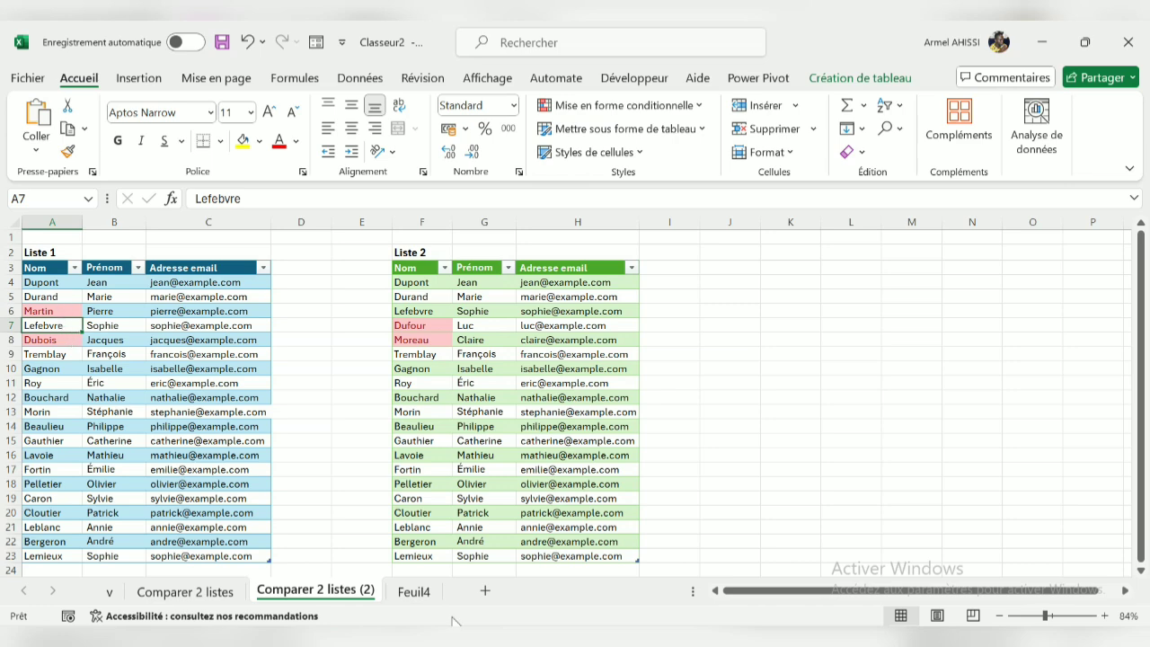
{"action": "left_click", "coordinate": [415, 591]}
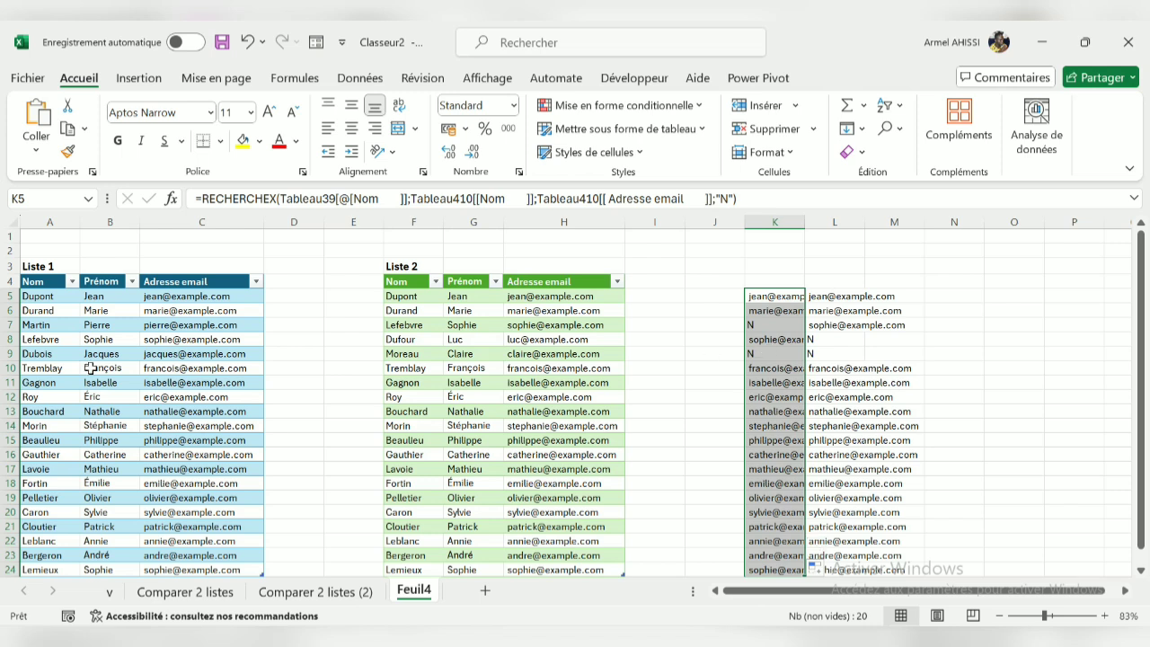
{"action": "left_click", "coordinate": [36, 353]}
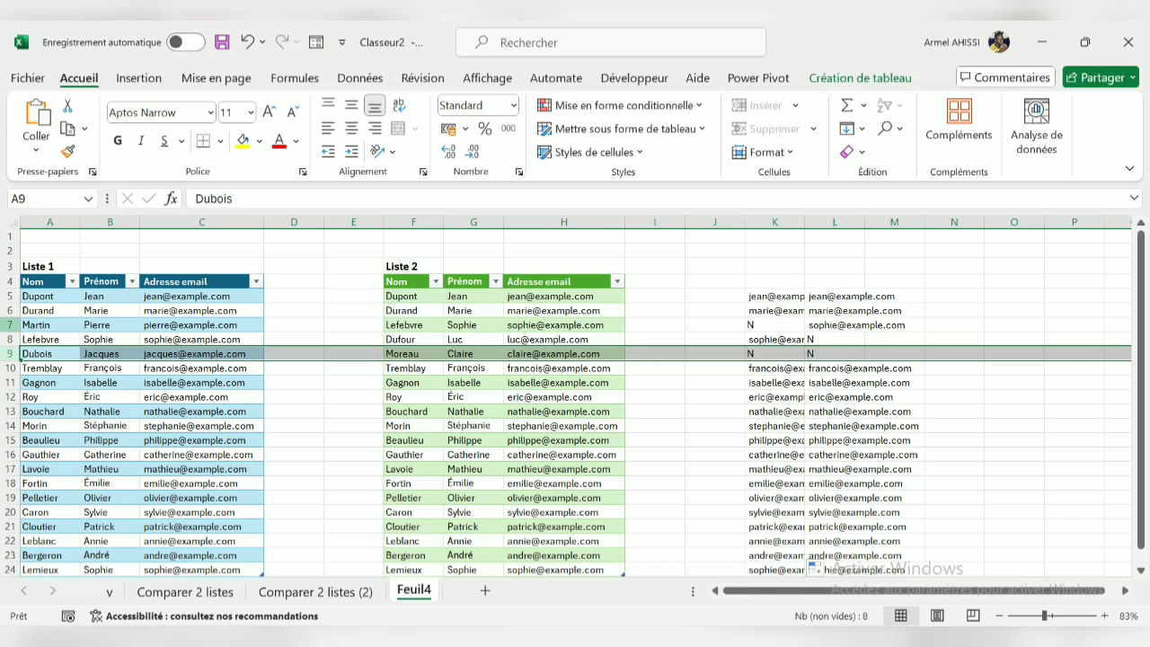
{"action": "left_click", "coordinate": [15, 324]}
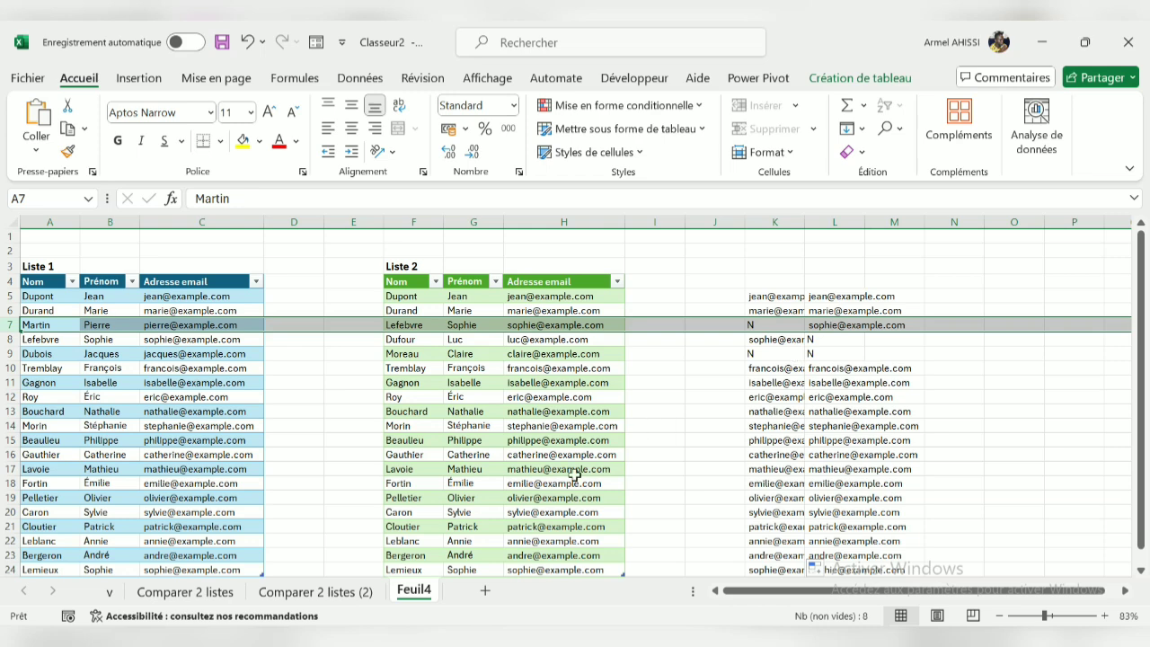
{"action": "left_click", "coordinate": [351, 593]}
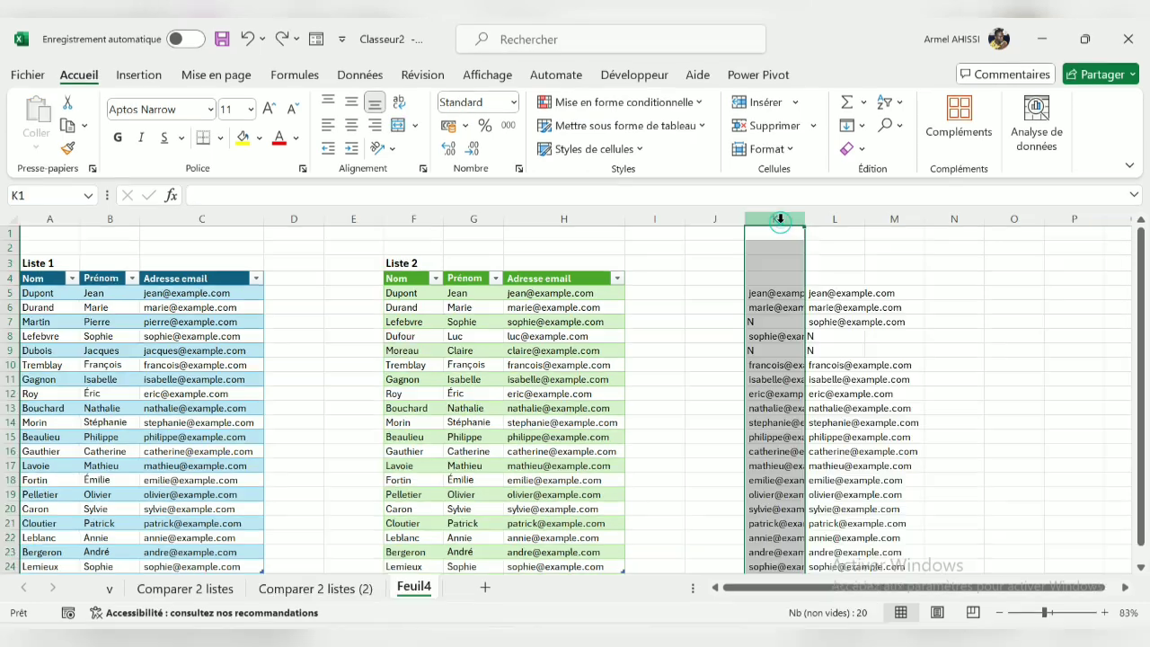
Move the lookup results from column K to column D, directly beside Liste 1 on Feuil4
{"action": "key", "text": "ctrl+c"}
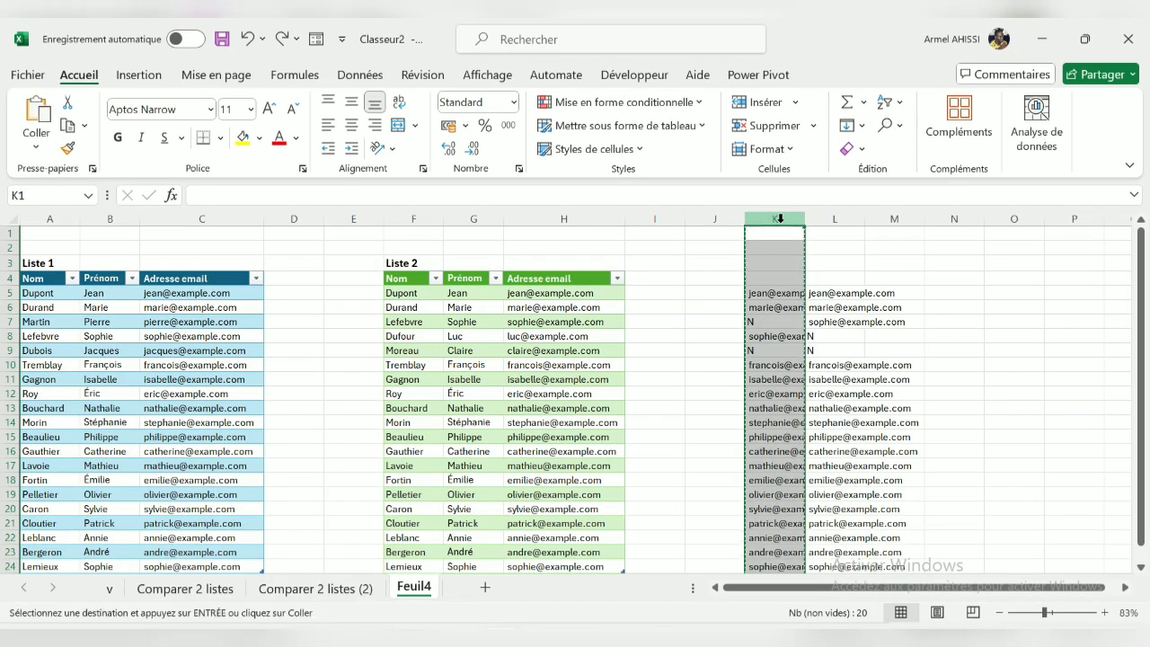
{"action": "left_click", "coordinate": [294, 218]}
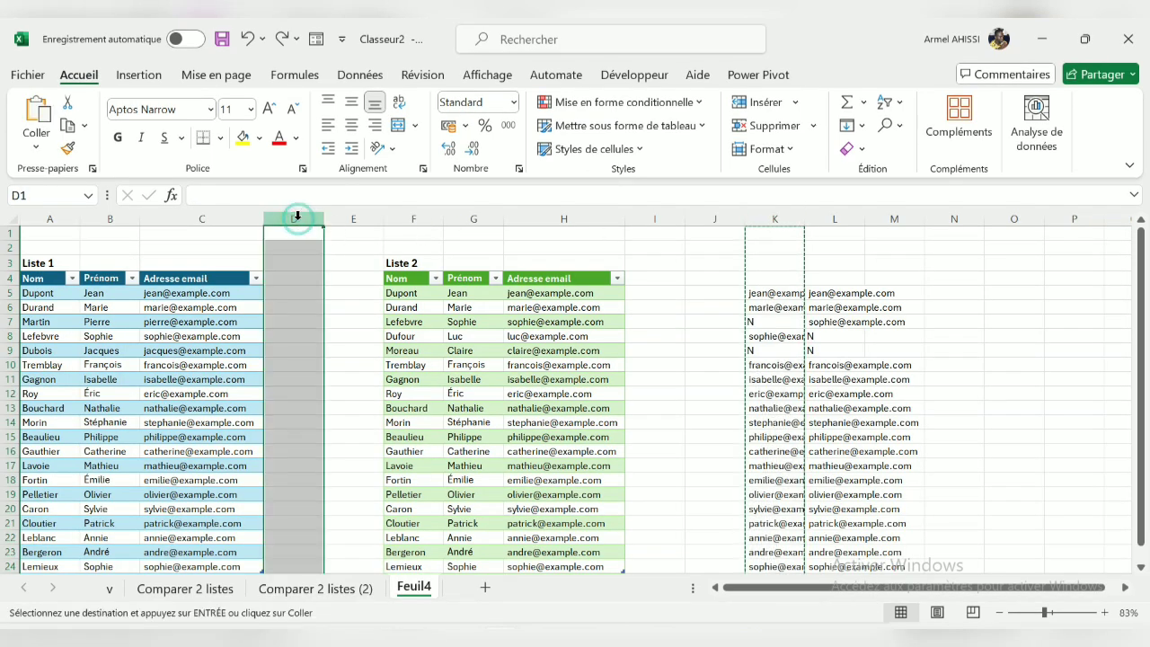
{"action": "key", "text": "ctrl+v"}
Enter "Noms unique" in D4 as the header of the results beside Liste 1
{"action": "left_click", "coordinate": [306, 280]}
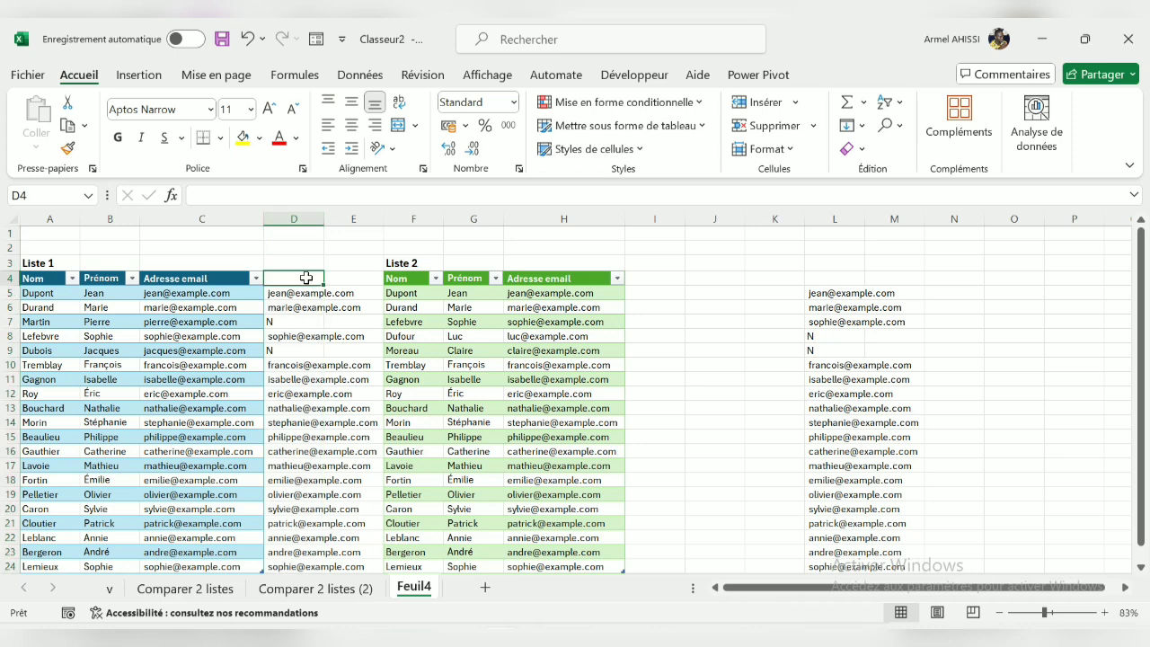
{"action": "type", "text": "Nom"}
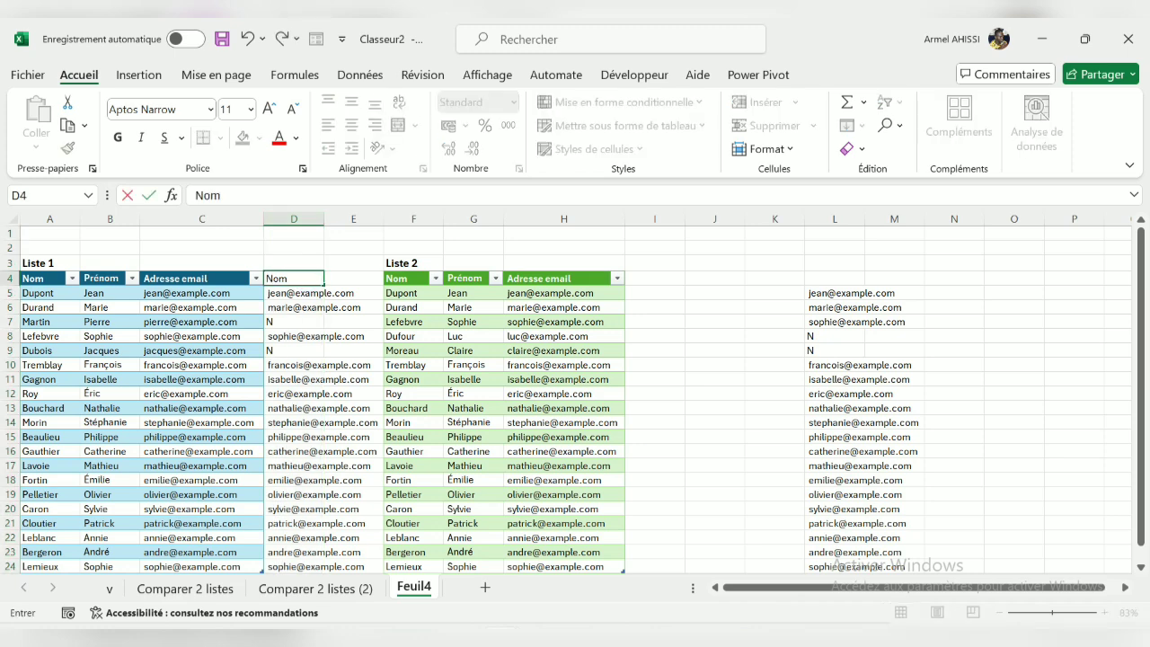
{"action": "type", "text": "s unique"}
{"action": "double_click", "coordinate": [304, 326]}
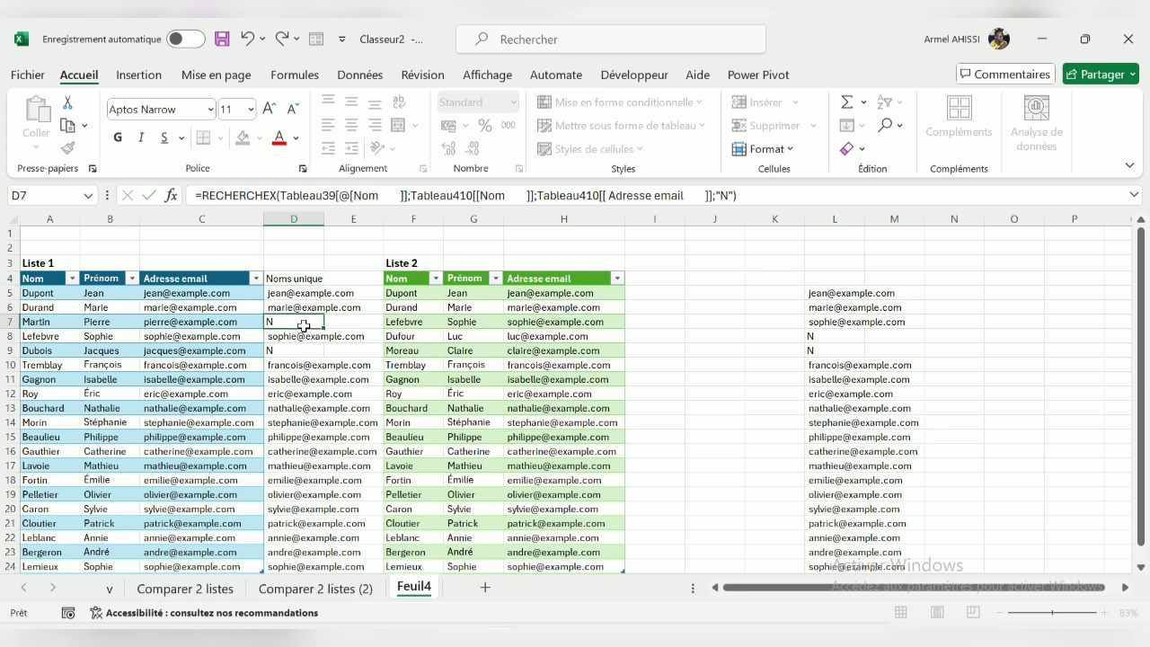
Extend the Liste 1 table to include column D down to row 24, and fit the column width to its contents
{"action": "left_click", "coordinate": [286, 279]}
{"action": "scroll", "coordinate": [279, 279], "scroll_direction": "down", "scroll_amount": 2}
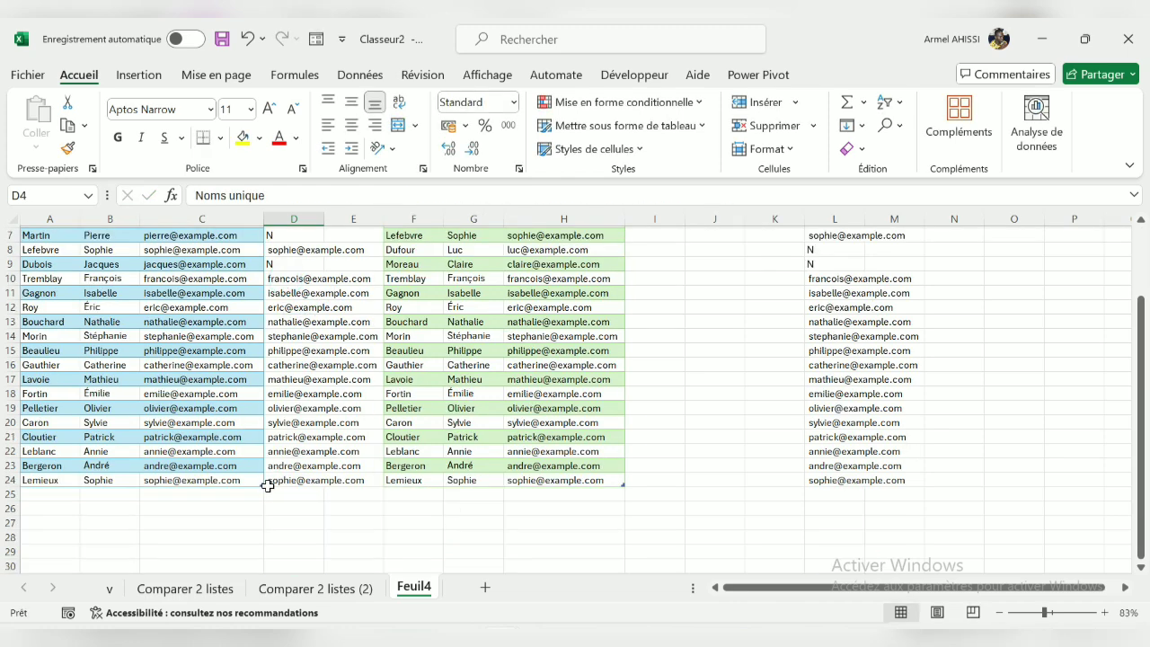
{"action": "left_click_drag", "start_coordinate": [262, 482], "coordinate": [323, 483]}
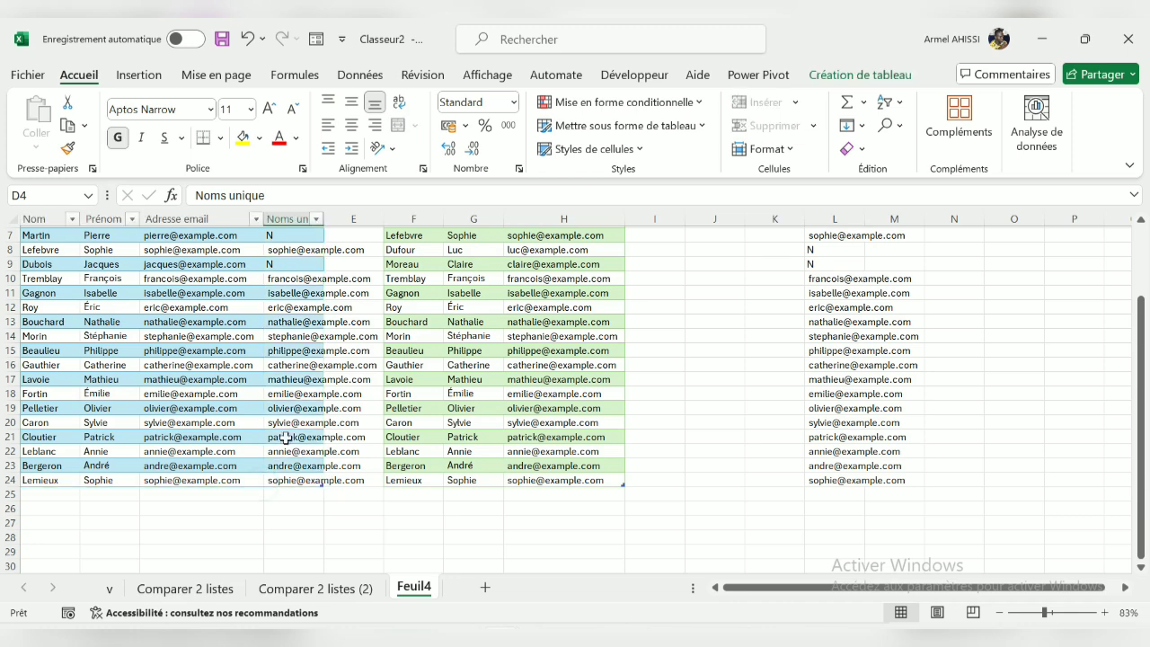
{"action": "scroll", "coordinate": [325, 305], "scroll_direction": "up", "scroll_amount": 2}
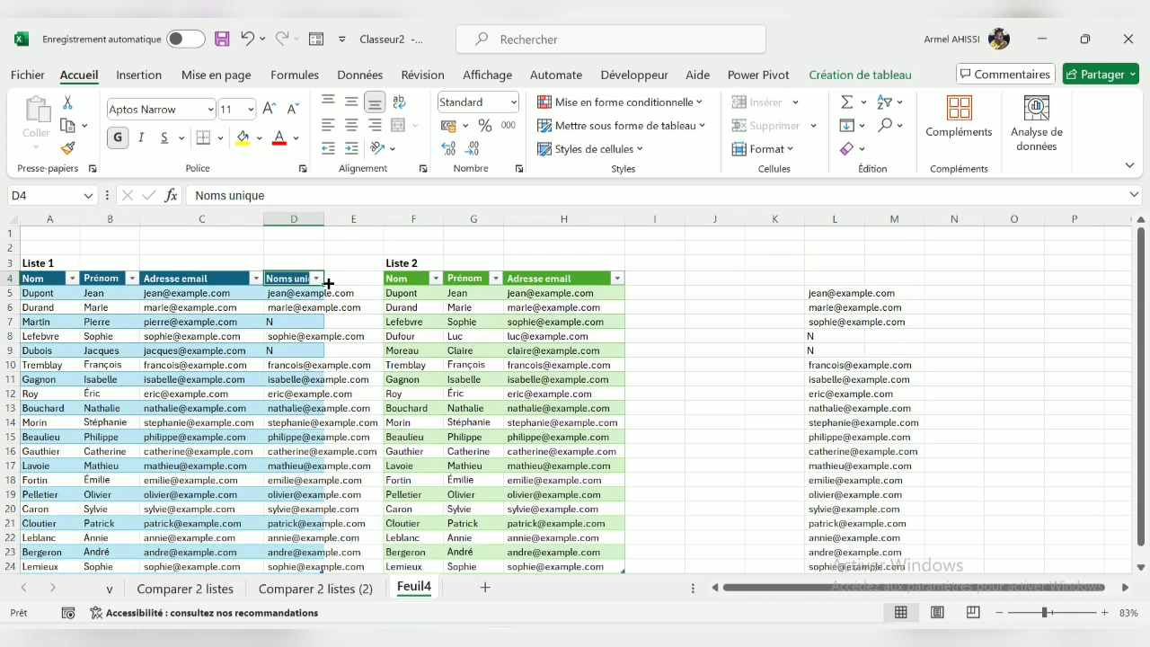
{"action": "double_click", "coordinate": [326, 217]}
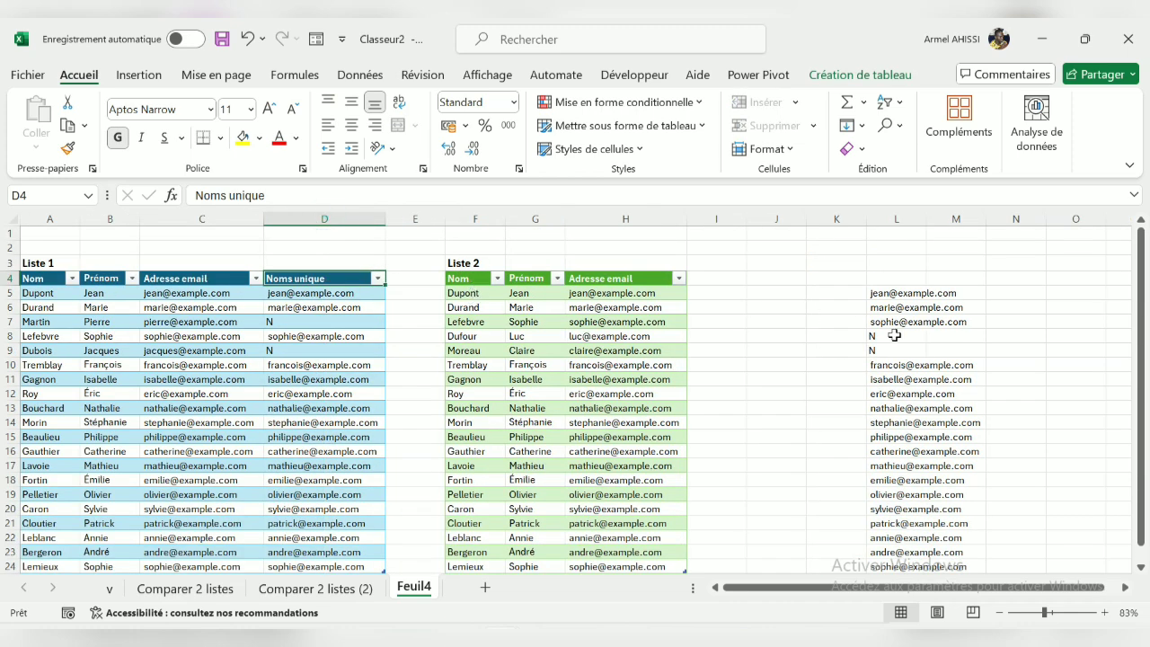
Move the lookup results from column L to column I, directly beside Liste 2
{"action": "left_click", "coordinate": [898, 208]}
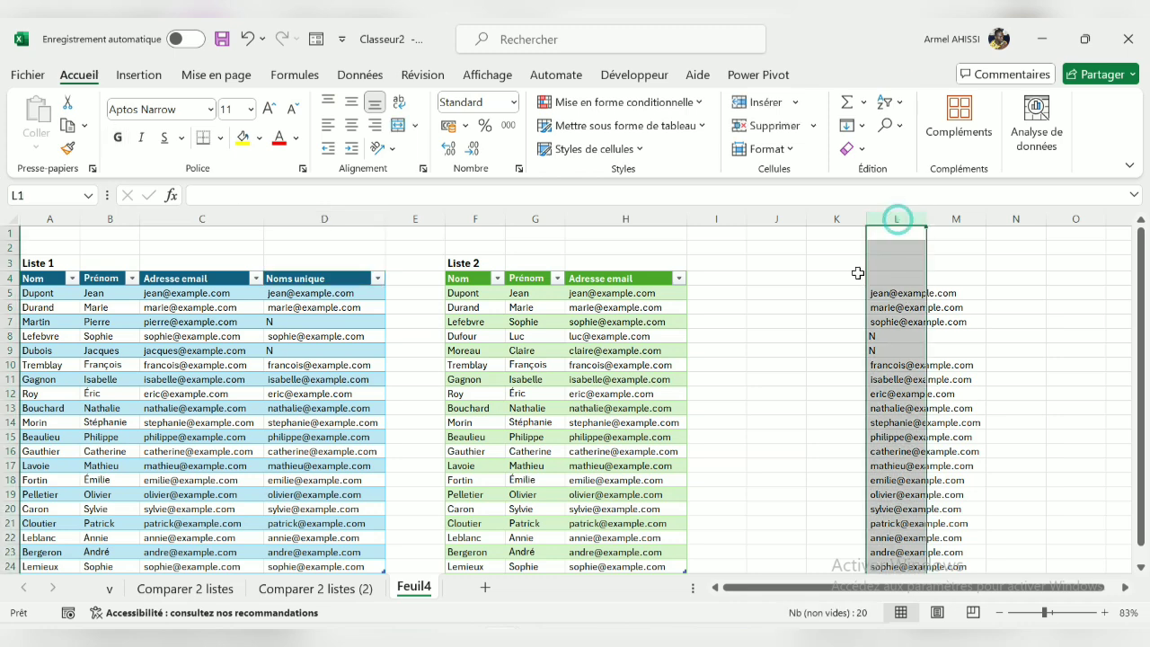
{"action": "left_click_drag", "start_coordinate": [862, 292], "coordinate": [700, 305]}
Extend the Liste 2 table to include column I, and fit the column width to its contents
{"action": "scroll", "coordinate": [682, 331], "scroll_direction": "down", "scroll_amount": 4}
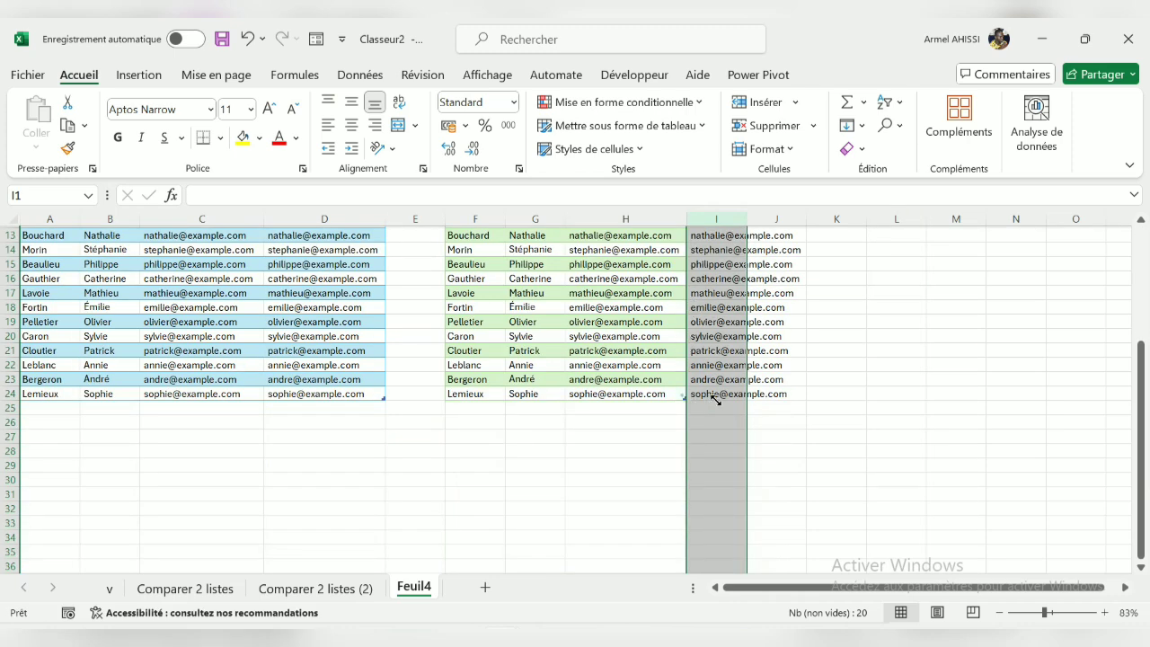
{"action": "left_click_drag", "start_coordinate": [716, 400], "coordinate": [738, 397]}
{"action": "scroll", "coordinate": [738, 397], "scroll_direction": "up", "scroll_amount": 4}
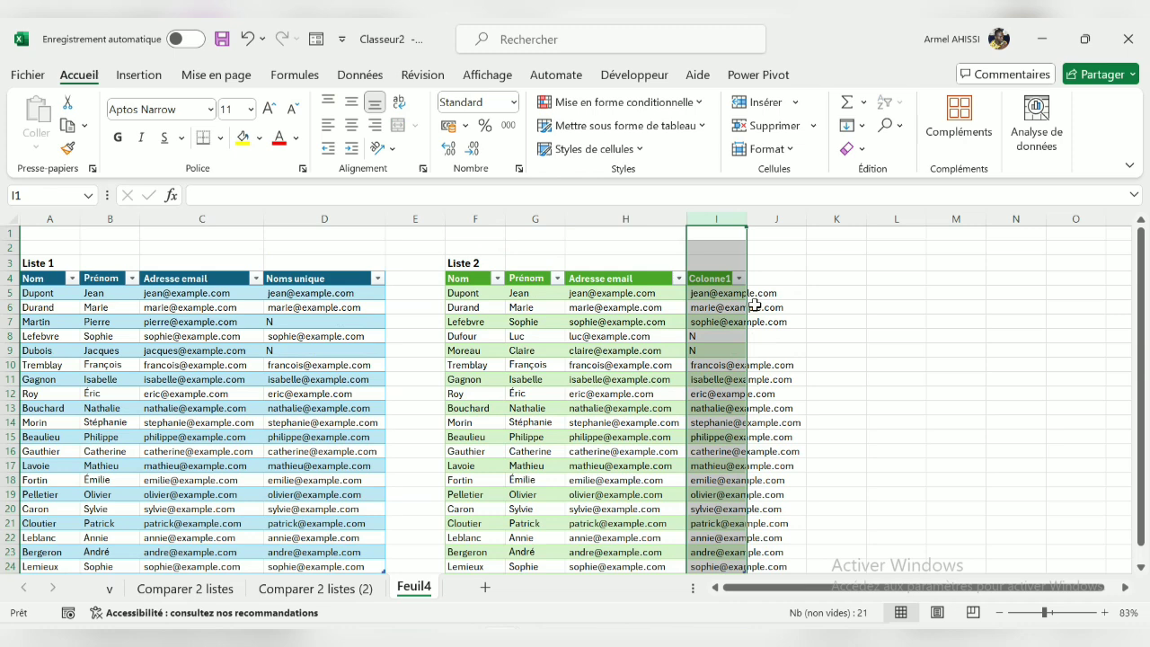
{"action": "double_click", "coordinate": [746, 223]}
Rename the header of the new Liste 2 column (I4) as "Nom unique"
{"action": "left_click", "coordinate": [733, 278]}
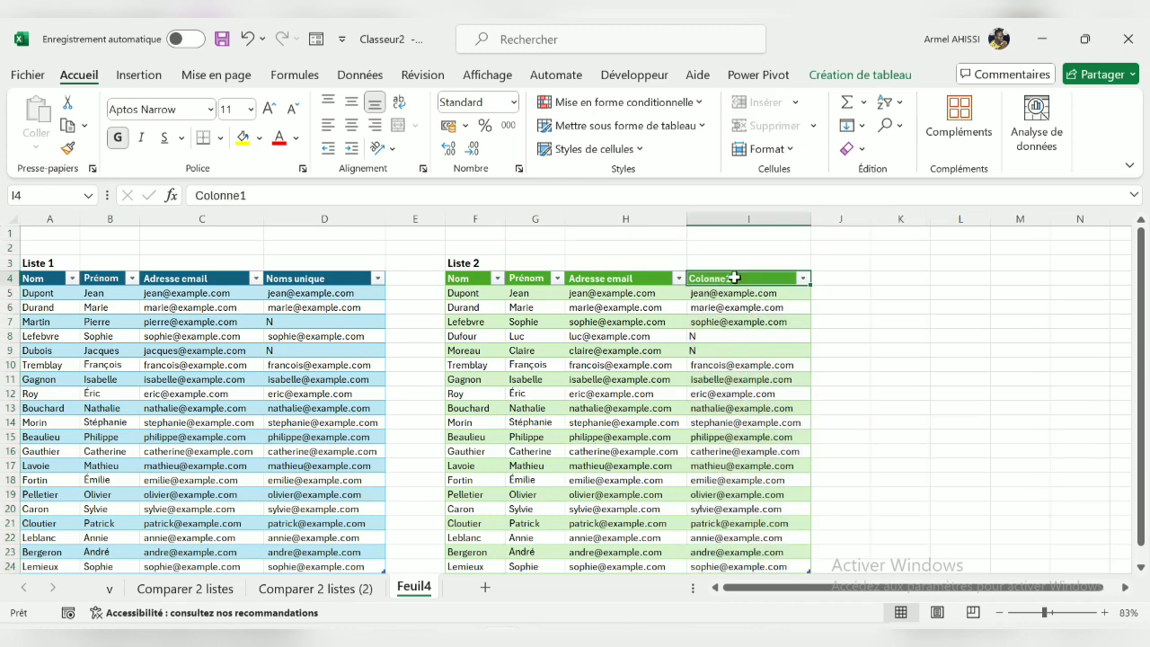
{"action": "left_click", "coordinate": [733, 278]}
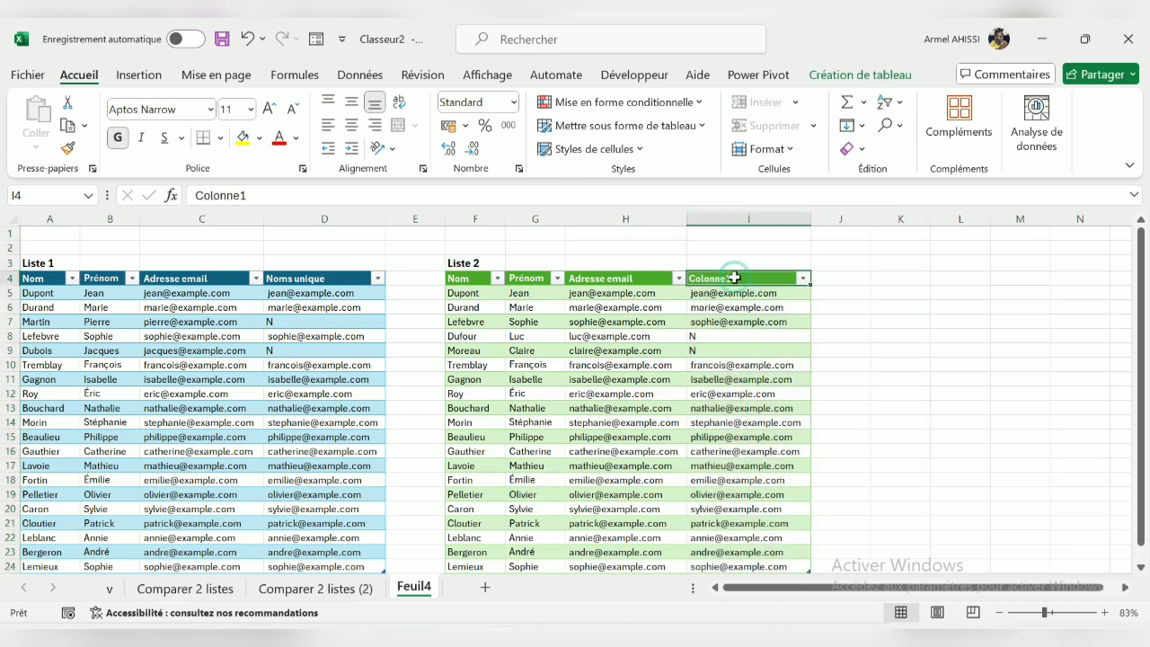
{"action": "left_click", "coordinate": [575, 196]}
{"action": "key", "text": "BackSpace"}
{"action": "key", "text": "BackSpace"}
{"action": "key", "text": "BackSpace"}
{"action": "key", "text": "BackSpace"}
{"action": "key", "text": "BackSpace"}
{"action": "key", "text": "BackSpace"}
{"action": "key", "text": "BackSpace"}
{"action": "key", "text": "BackSpace"}
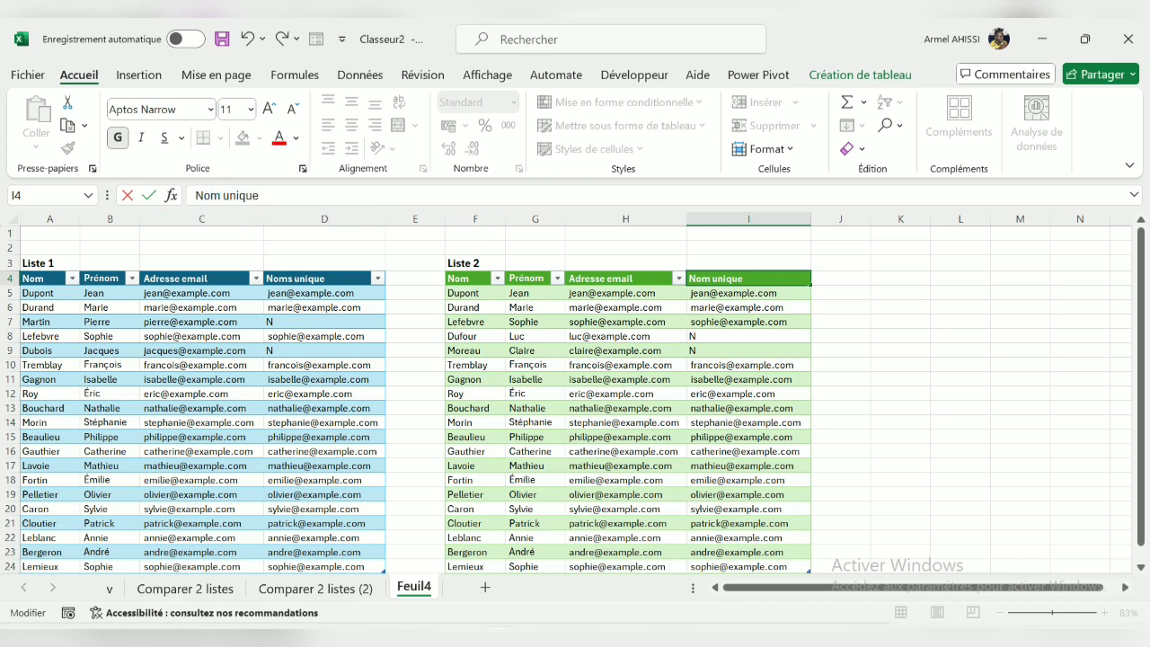
{"action": "type", "text": "s"}
{"action": "key", "text": "Escape"}
{"action": "key", "text": "Down"}
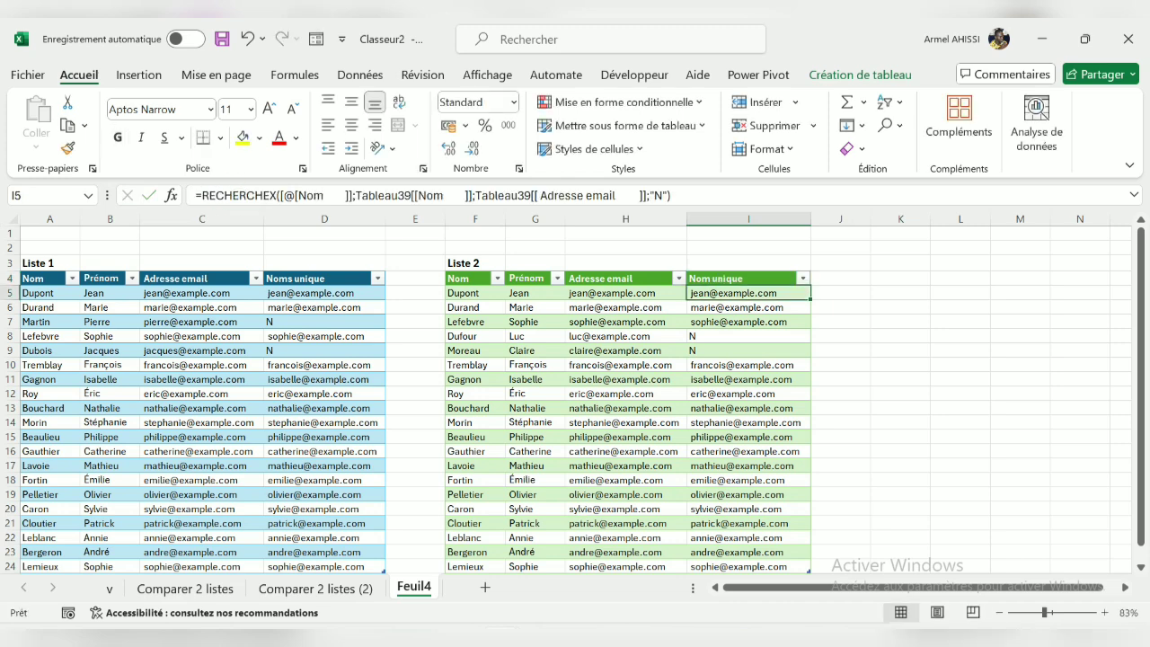
Correct the header of the added Liste 1 column (D4) to read "Nom unique"
{"action": "double_click", "coordinate": [287, 278]}
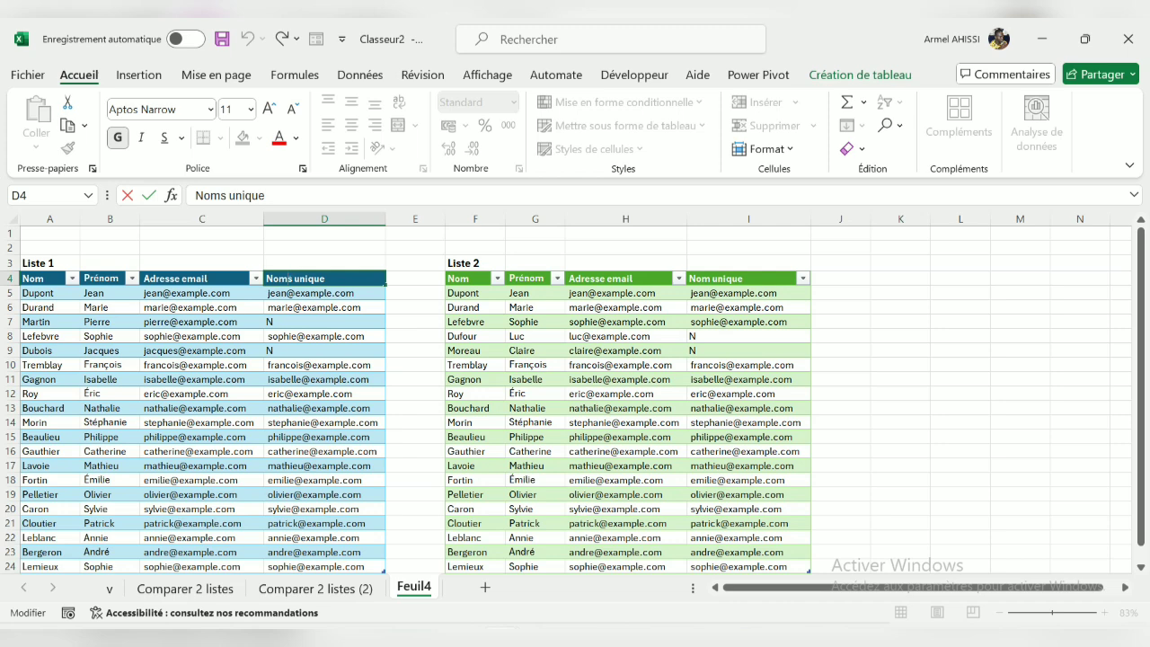
{"action": "key", "text": "BackSpace"}
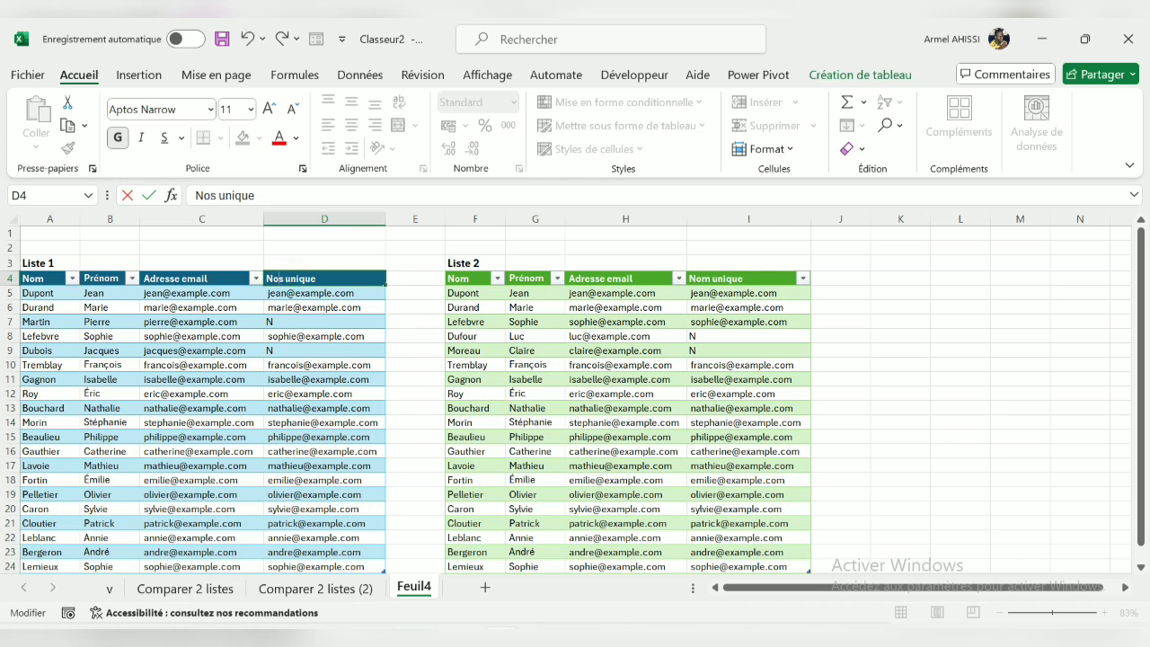
{"action": "key", "text": "Delete"}
{"action": "type", "text": "m"}
{"action": "key", "text": "Return"}
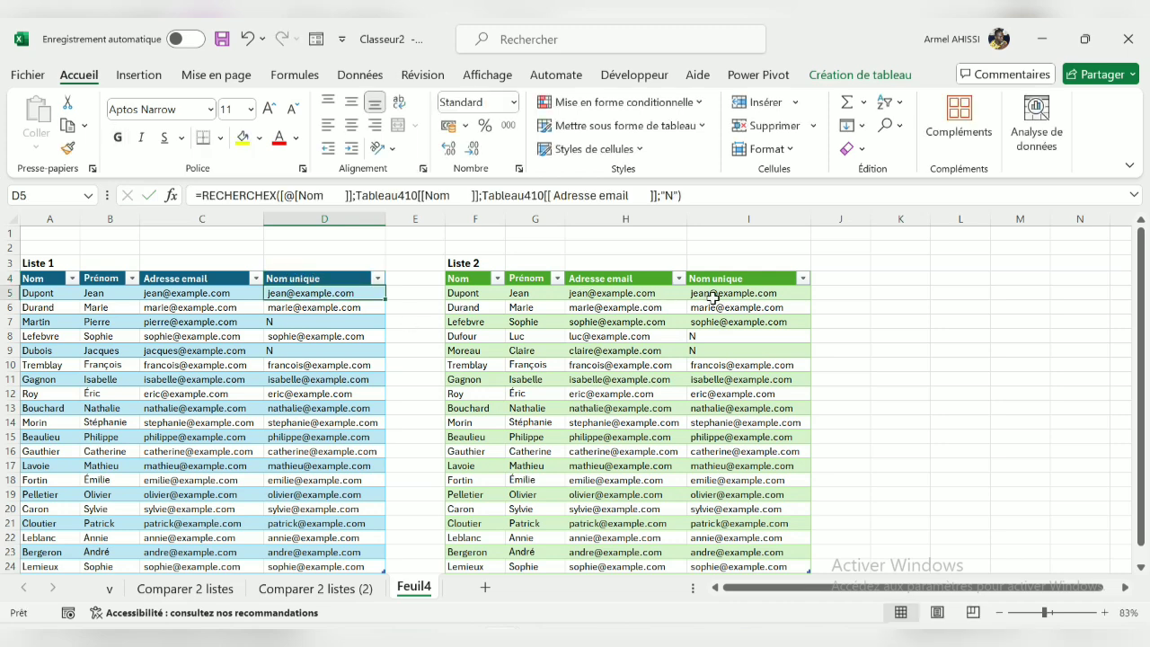
Fill the two Liste 1 rows marked N (A7:D7 and A9:D9) with yellow
{"action": "scroll", "coordinate": [712, 296], "scroll_direction": "down", "scroll_amount": 1}
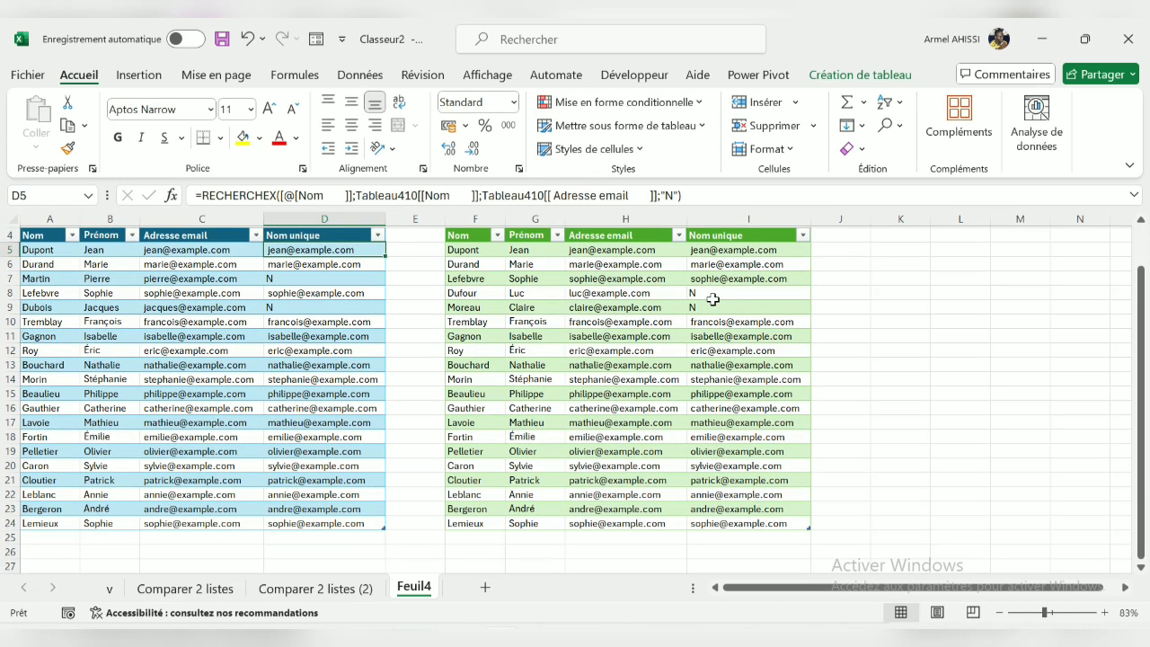
{"action": "scroll", "coordinate": [709, 299], "scroll_direction": "up", "scroll_amount": 1}
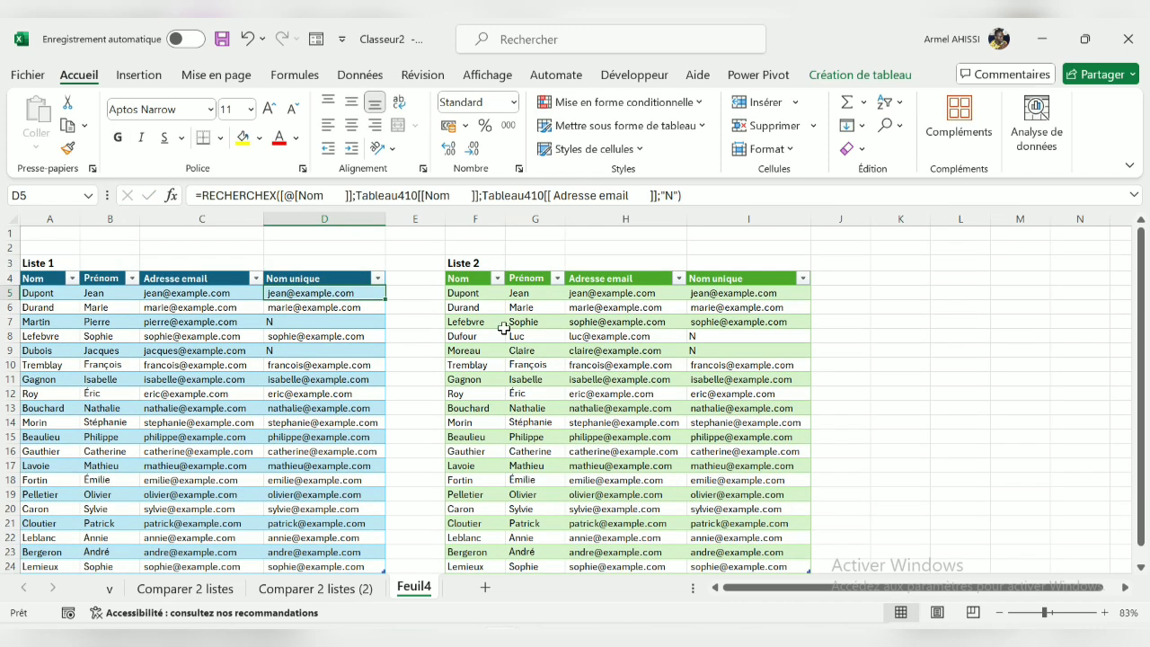
{"action": "left_click", "coordinate": [306, 321]}
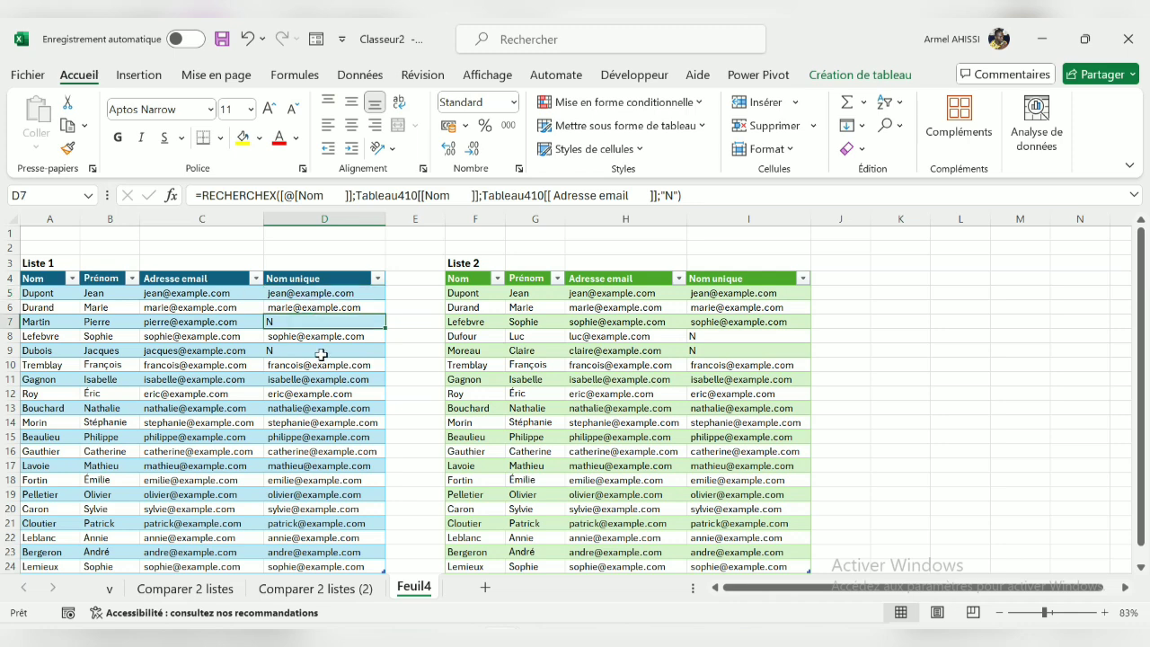
{"action": "left_click", "coordinate": [318, 350]}
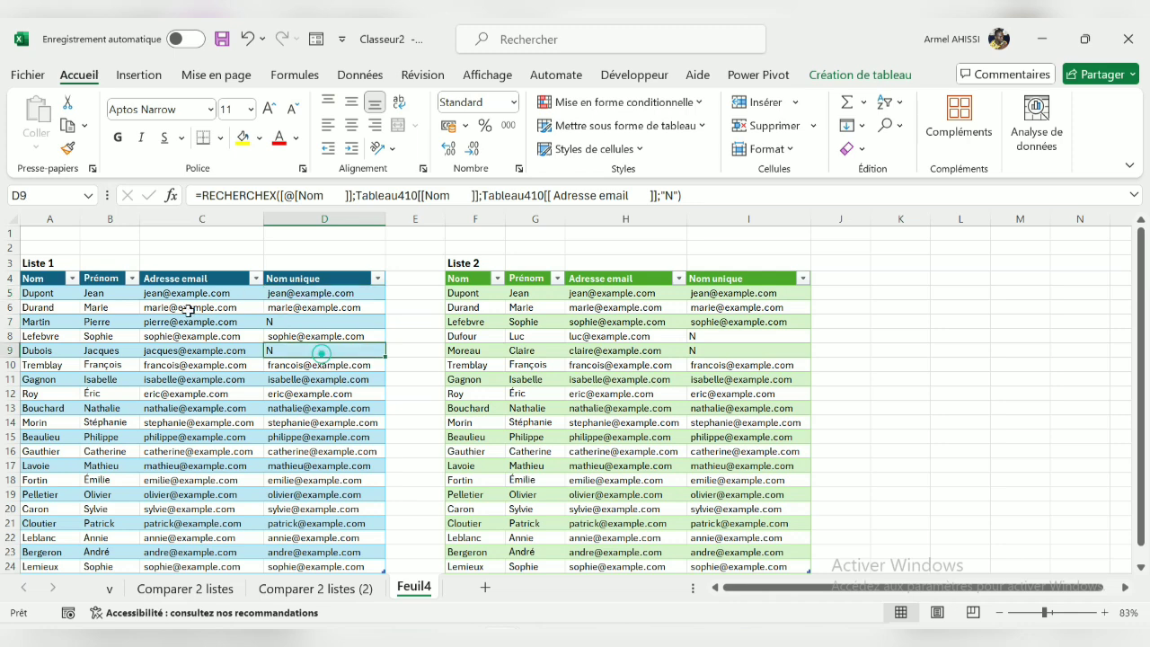
{"action": "left_click", "coordinate": [24, 319]}
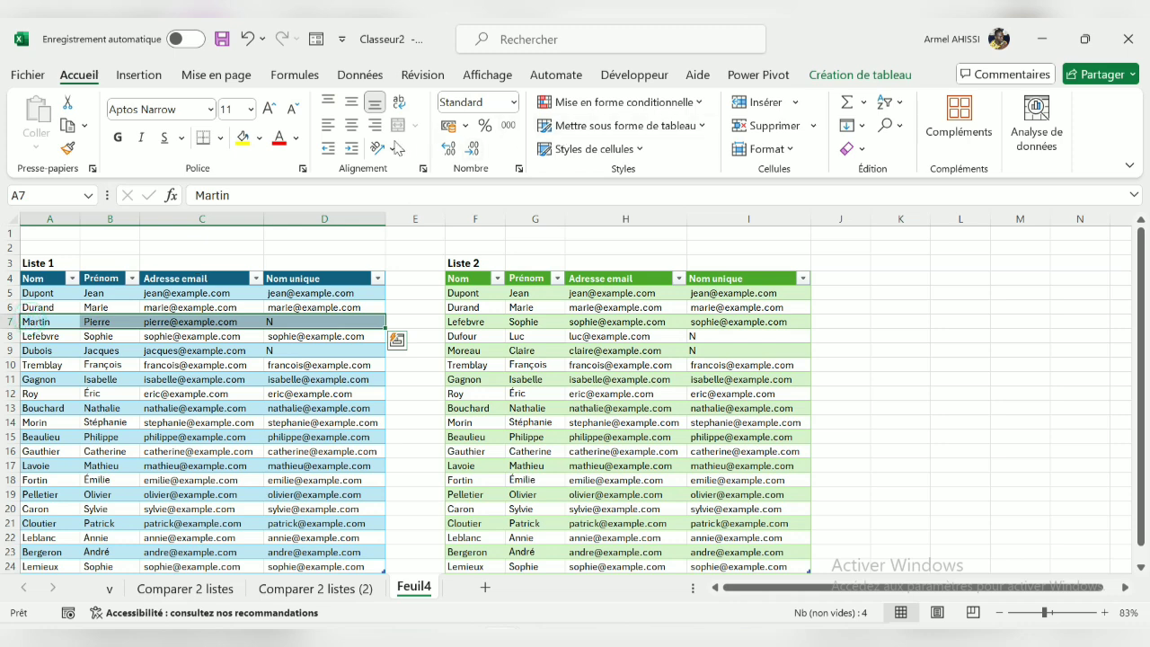
{"action": "left_click", "coordinate": [250, 142]}
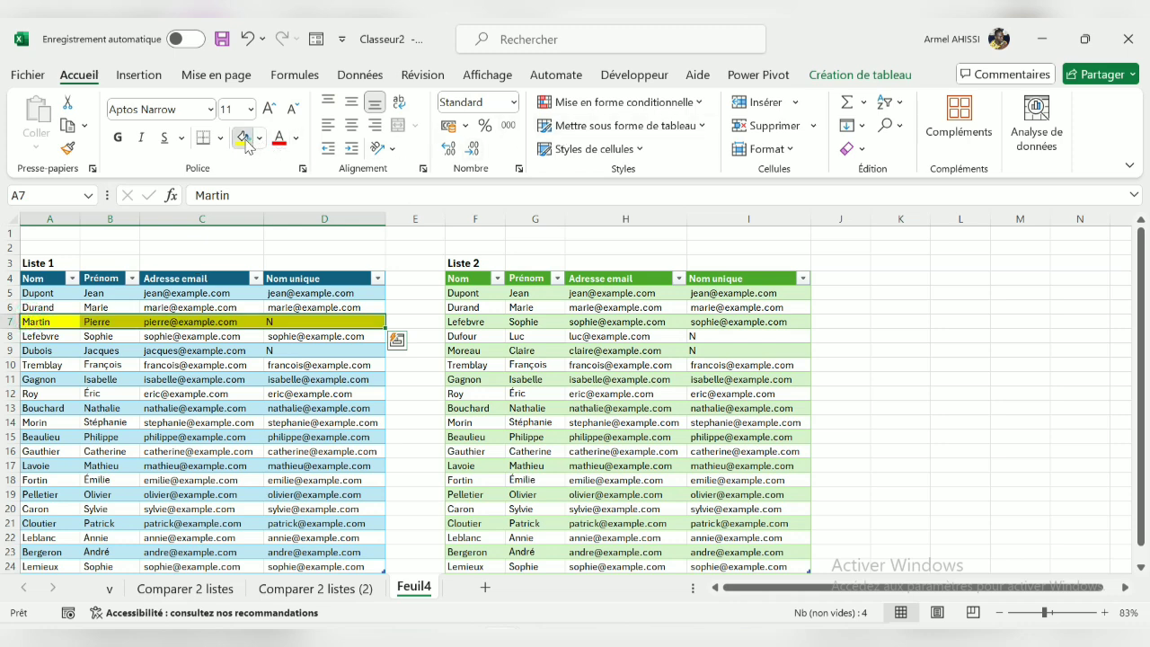
{"action": "left_click", "coordinate": [26, 351]}
{"action": "left_click", "coordinate": [243, 139]}
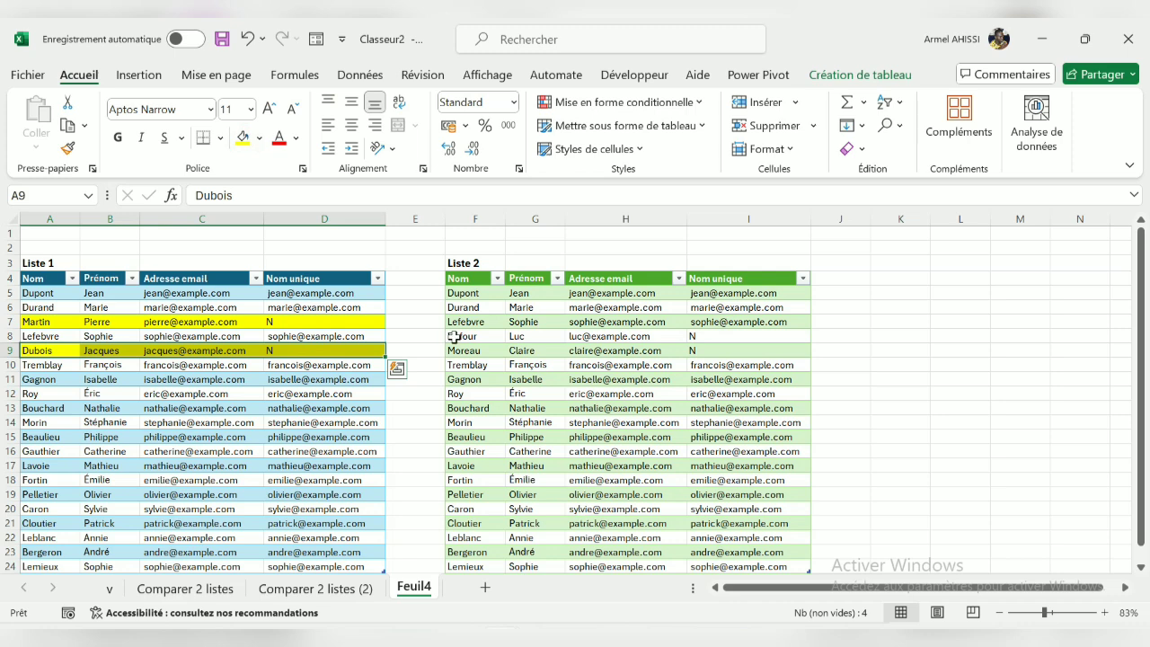
Fill the two Liste 2 rows marked N (F8:I8 and F9:I9) with yellow
{"action": "left_click", "coordinate": [454, 335]}
{"action": "left_click", "coordinate": [241, 139]}
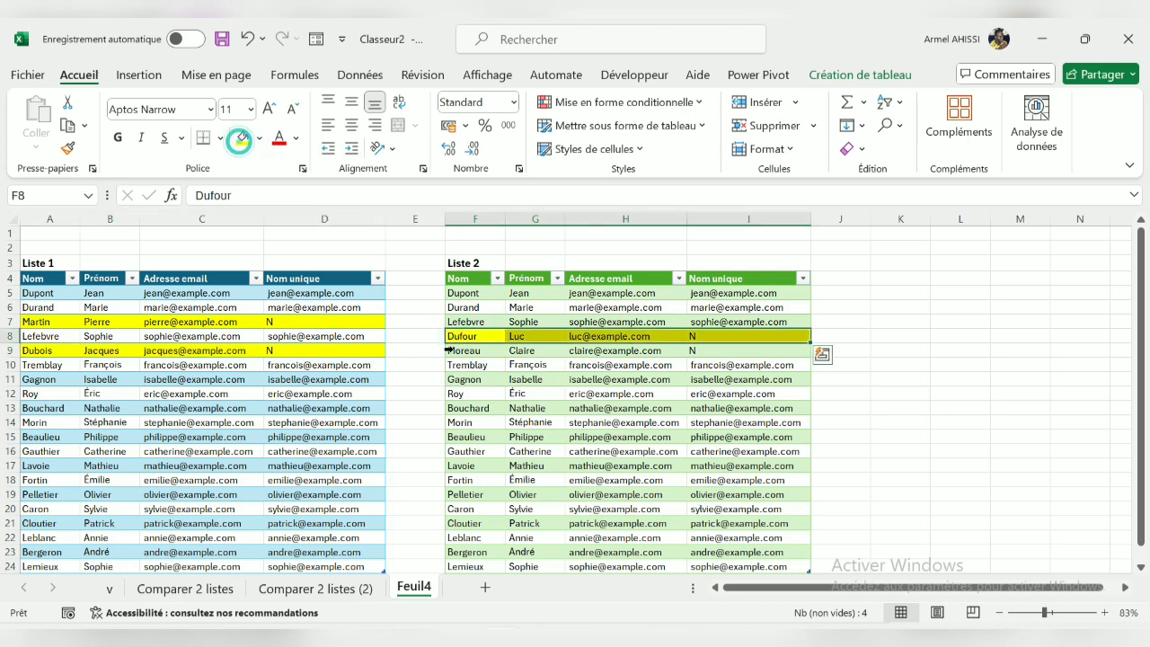
{"action": "left_click", "coordinate": [449, 351]}
{"action": "left_click", "coordinate": [240, 139]}
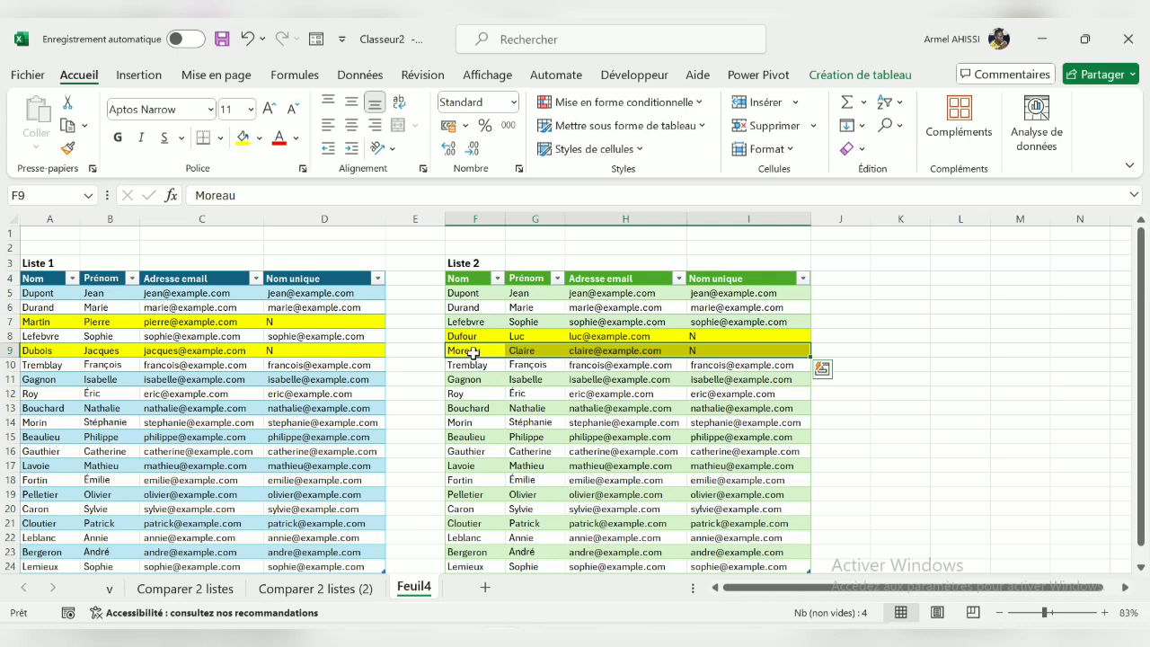
On the "Comparer 2 listes (2)" sheet, fill the Liste 1 rows with red-flagged names (A6:C6 and A8:C8) with yellow
{"action": "left_click", "coordinate": [340, 588]}
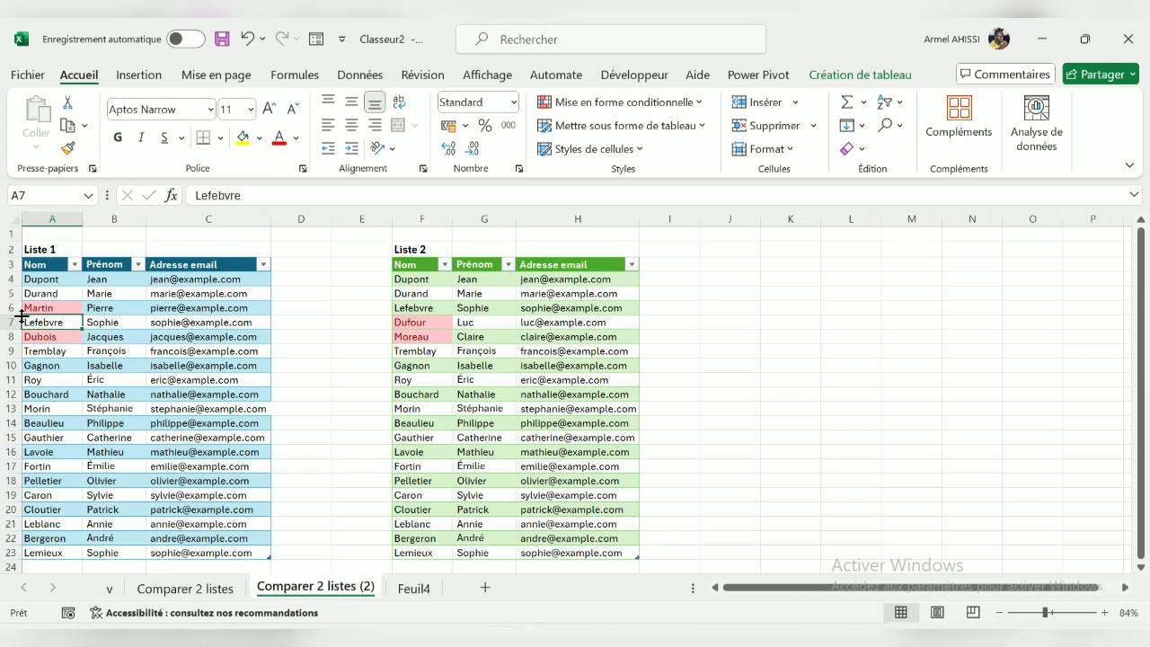
{"action": "left_click", "coordinate": [25, 307]}
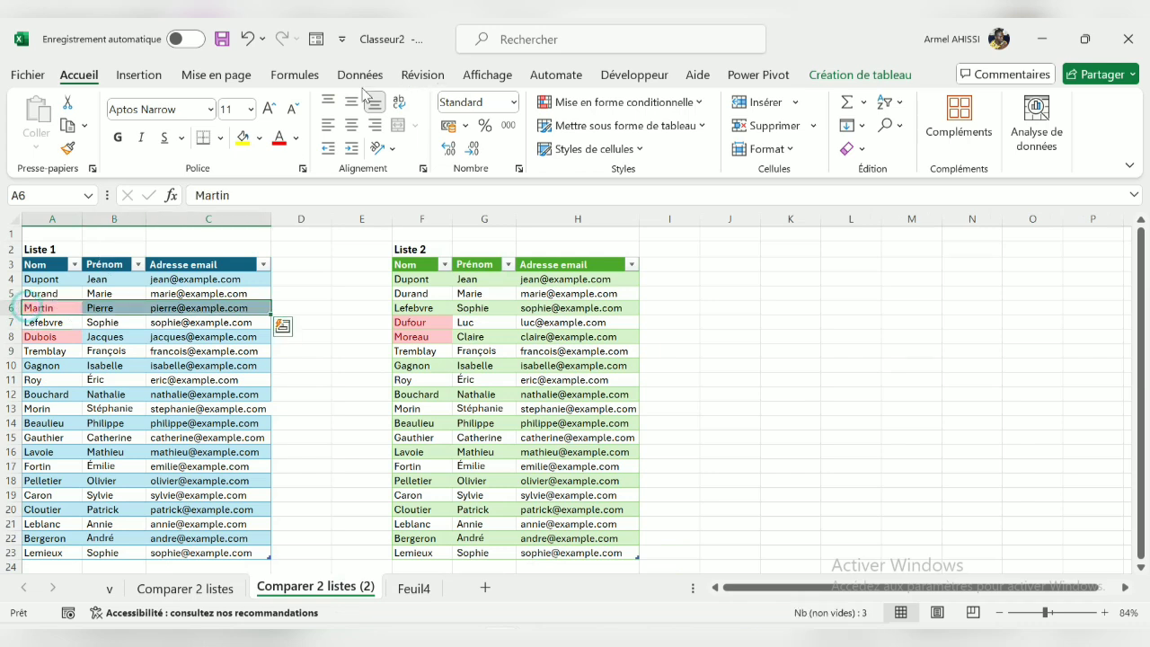
{"action": "left_click", "coordinate": [243, 136]}
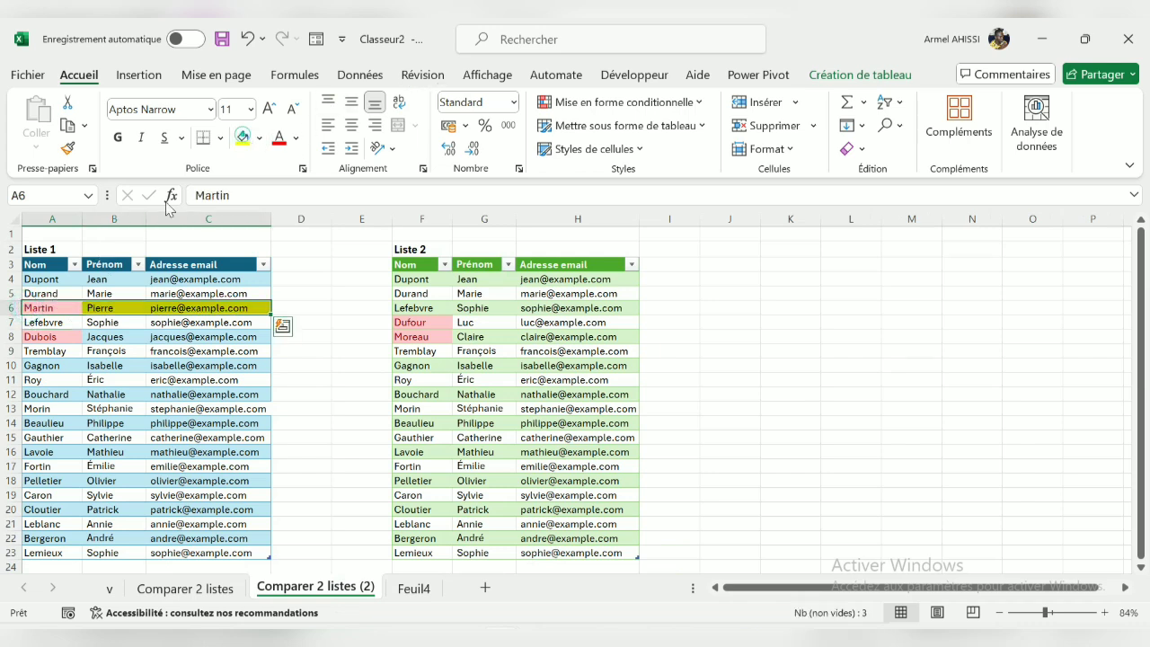
{"action": "left_click", "coordinate": [10, 336]}
{"action": "left_click", "coordinate": [193, 338]}
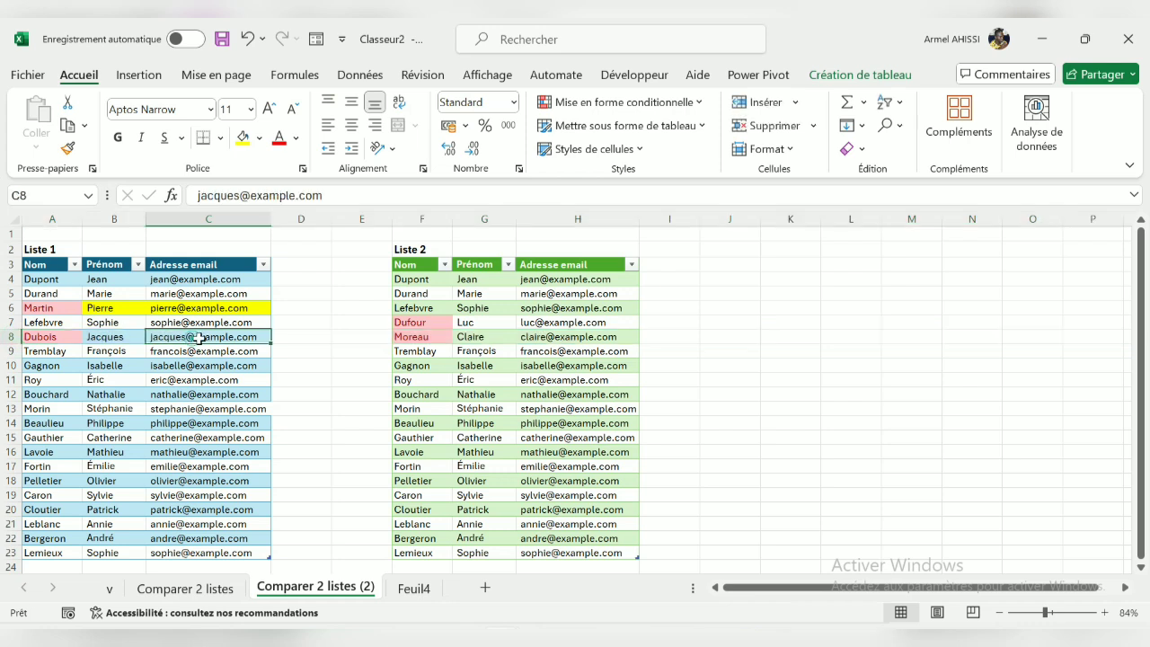
{"action": "left_click", "coordinate": [22, 336]}
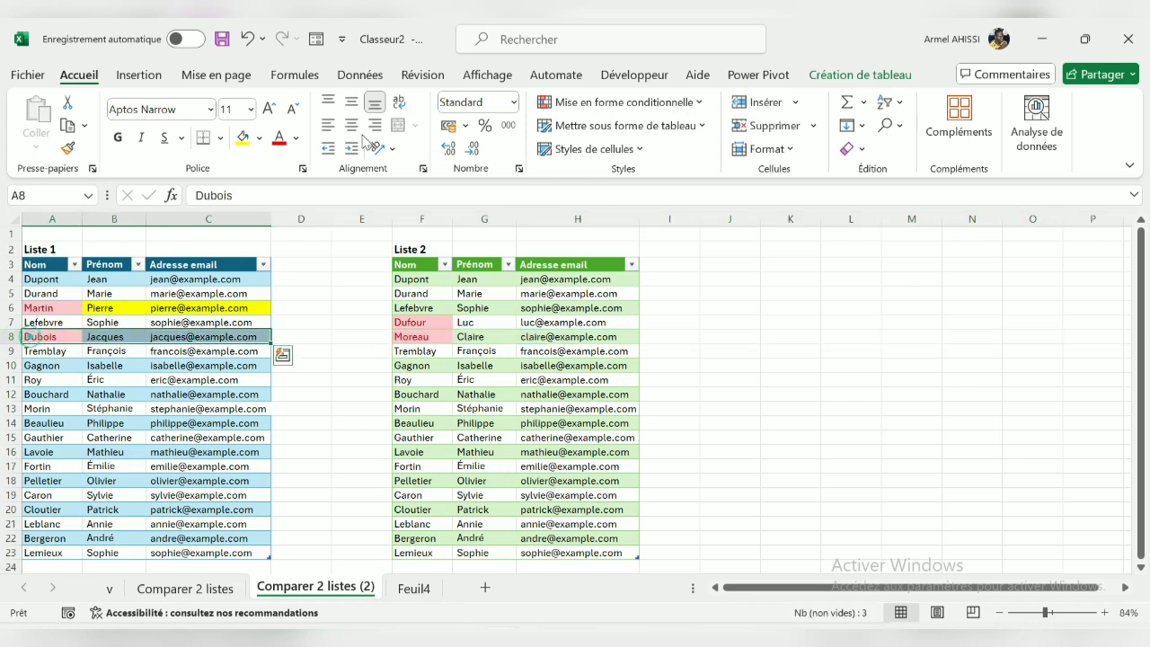
{"action": "left_click", "coordinate": [242, 137]}
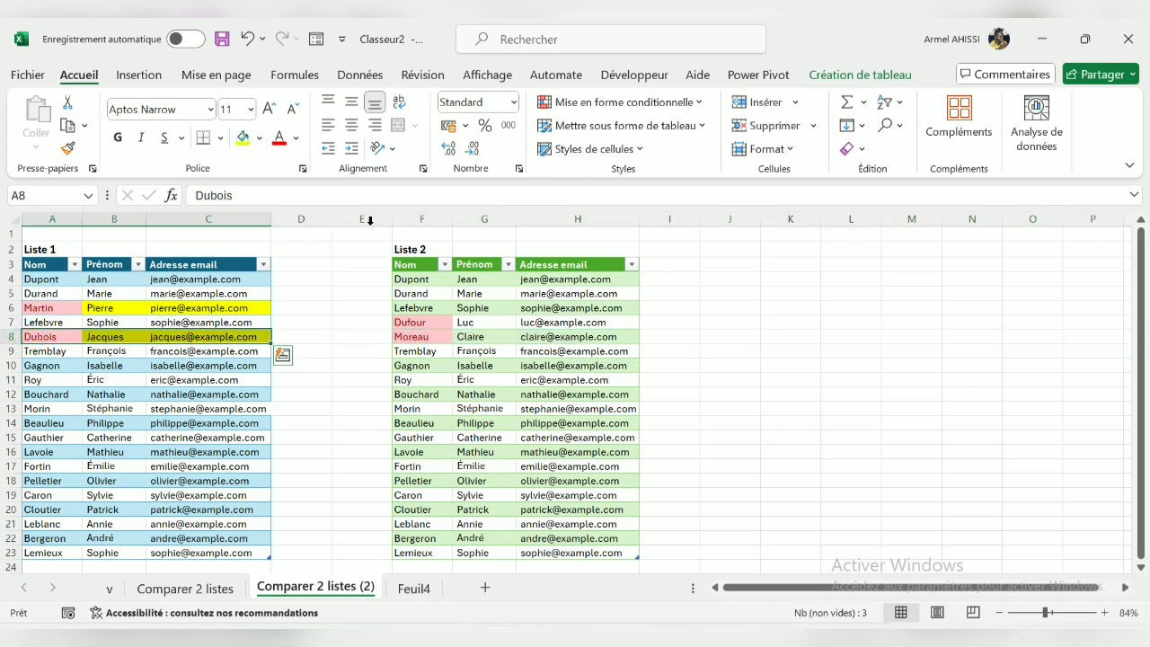
Fill the Liste 2 rows with red-flagged names (F7:H7 and F8:H8) with yellow, and return to the Feuil4 sheet
{"action": "left_click", "coordinate": [393, 321]}
{"action": "left_click", "coordinate": [242, 138]}
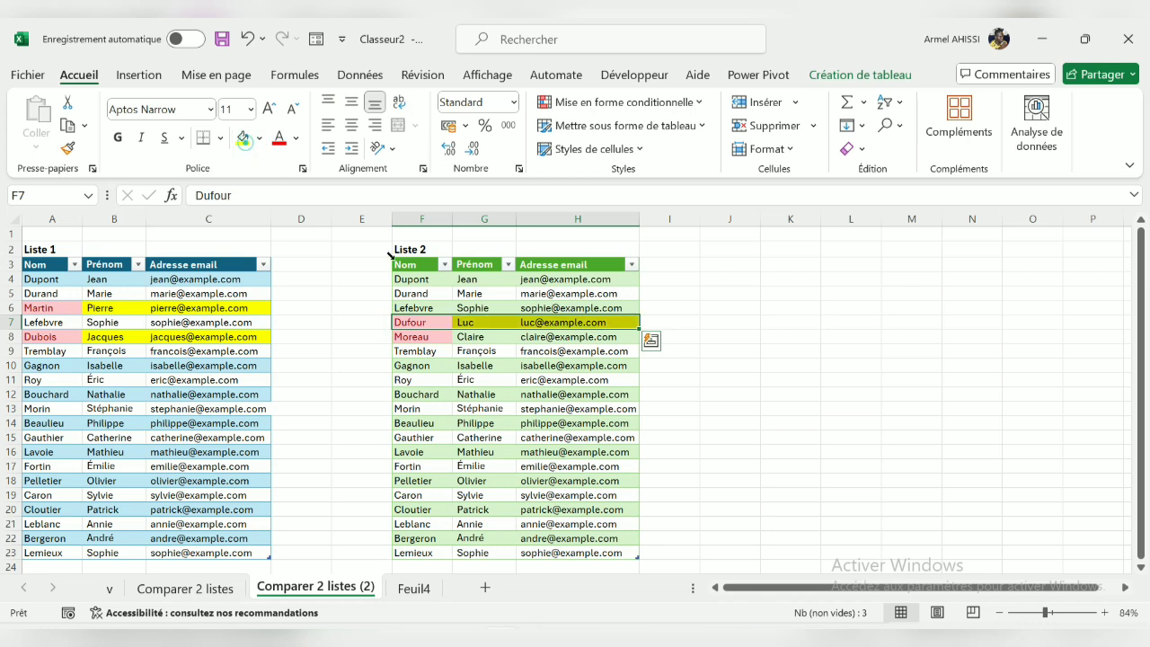
{"action": "left_click", "coordinate": [401, 336]}
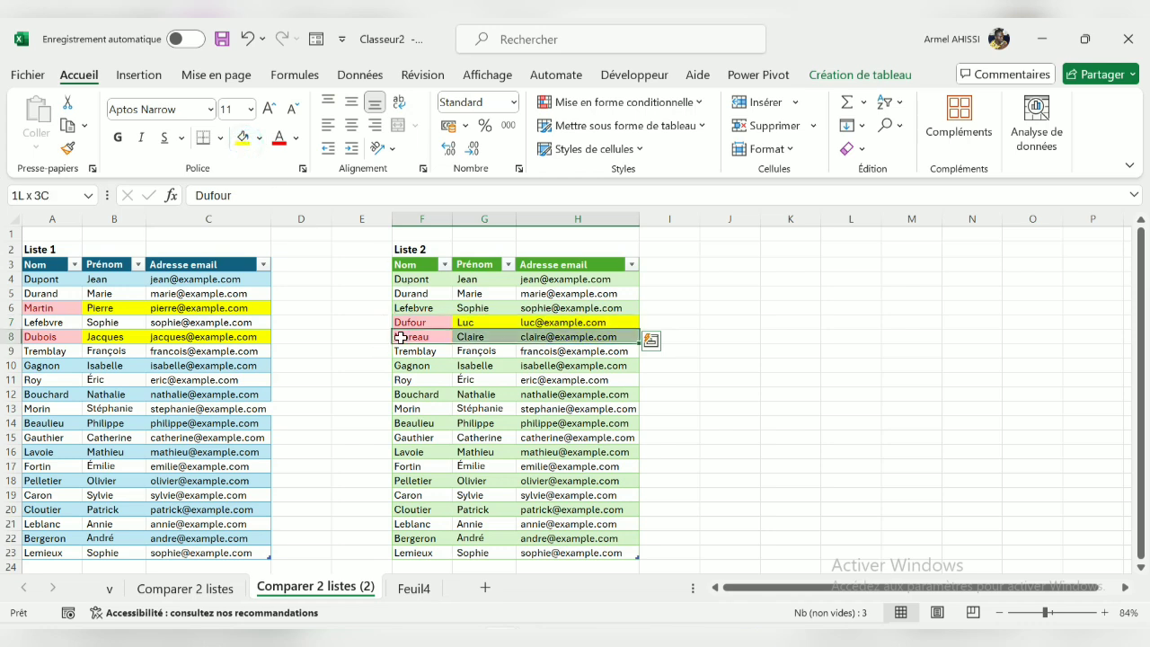
{"action": "left_click", "coordinate": [243, 137]}
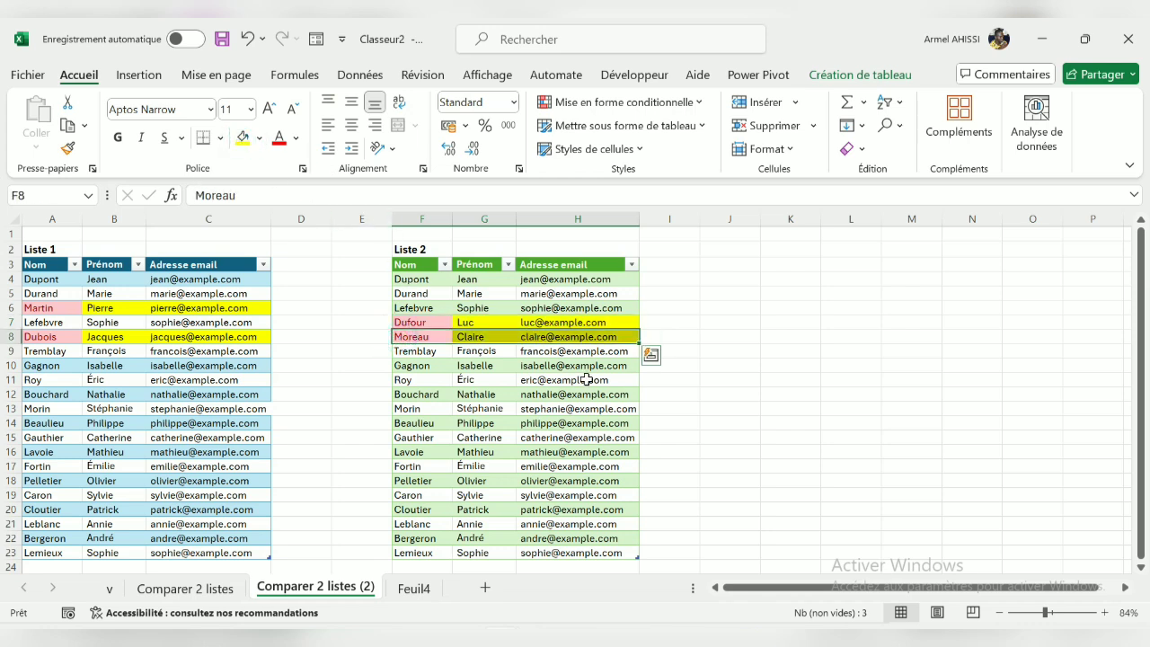
{"action": "left_click", "coordinate": [412, 593]}
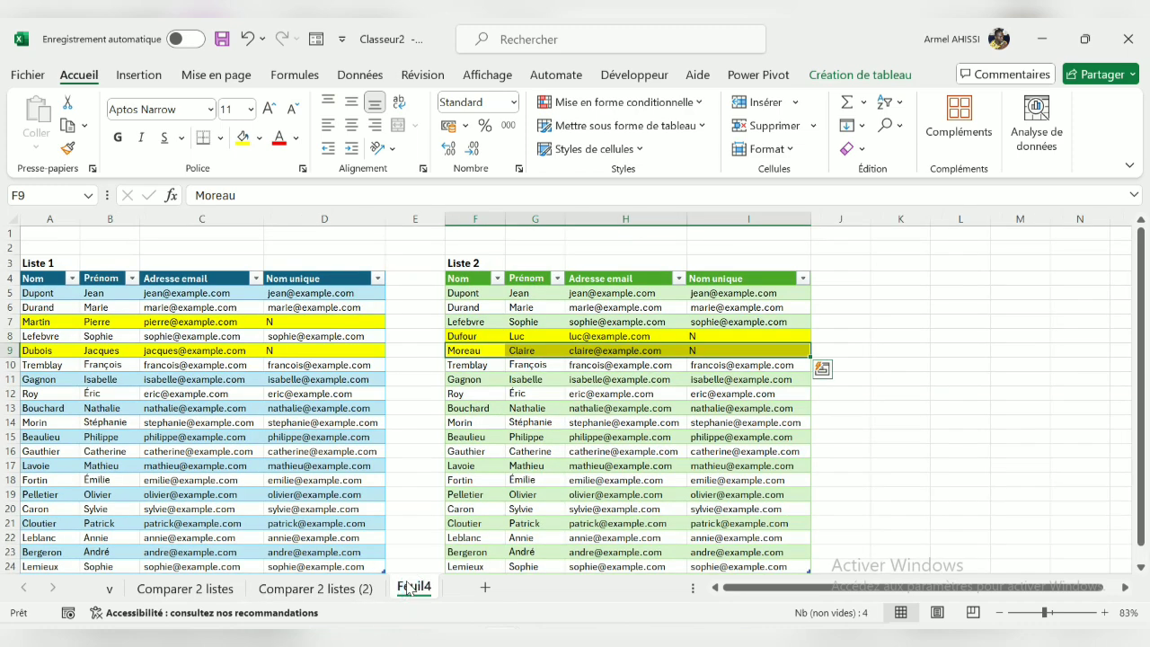